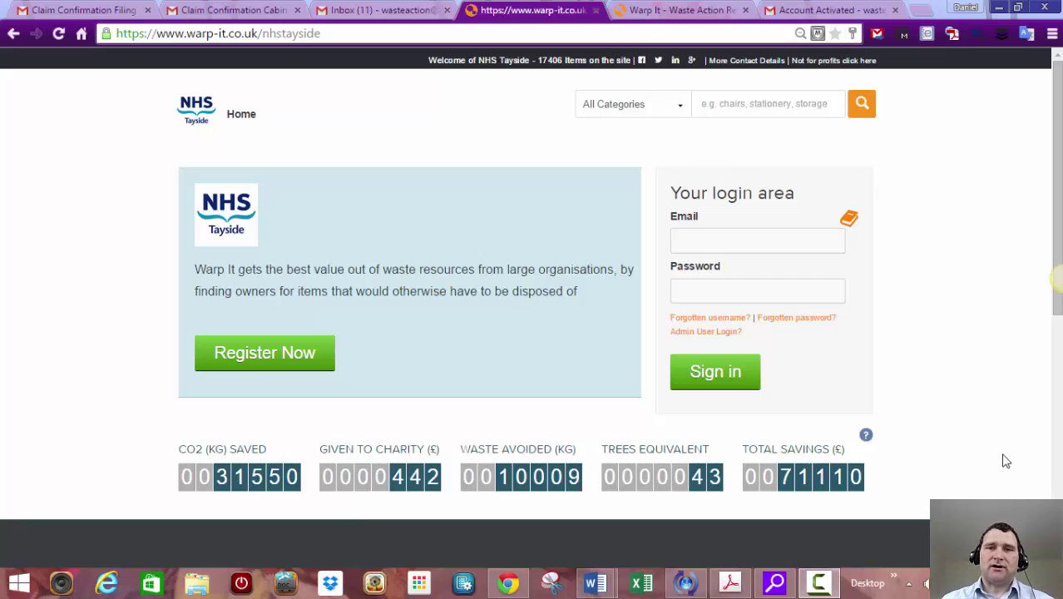
- Bring up the Customise Messages page and scroll to the home page welcome message and Welcome Email text
click(683, 10)
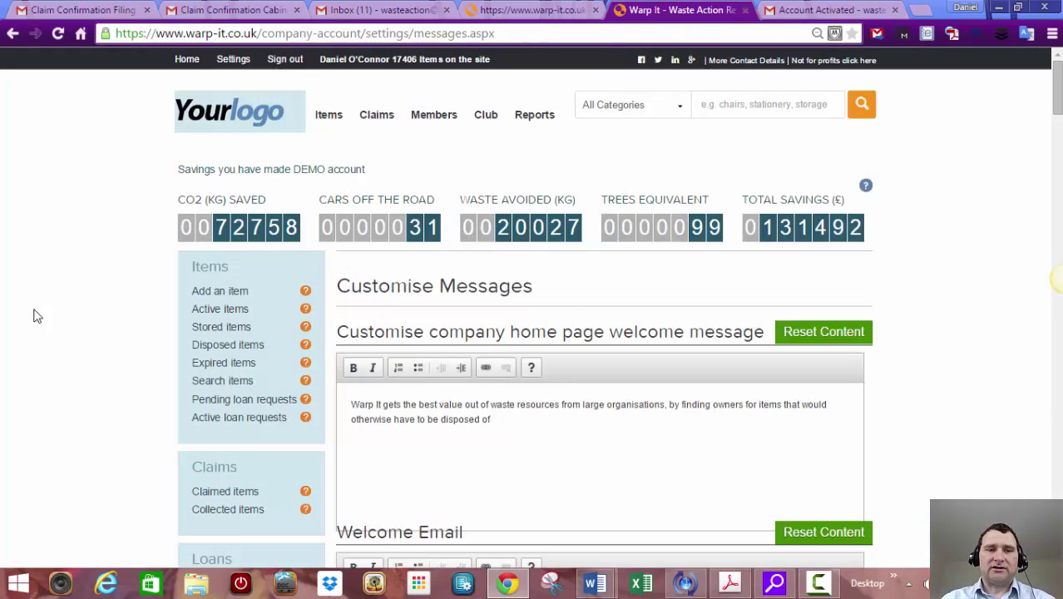
scroll(36, 316, down, 1)
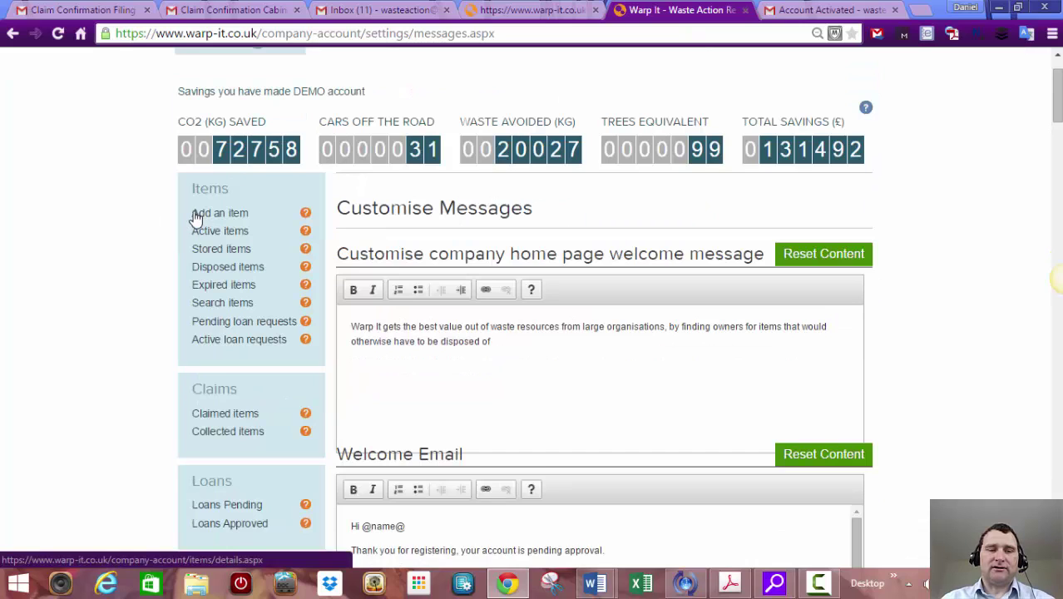
- Return to the Company Account Area dashboard and scroll down to its Settings menu
click(12, 33)
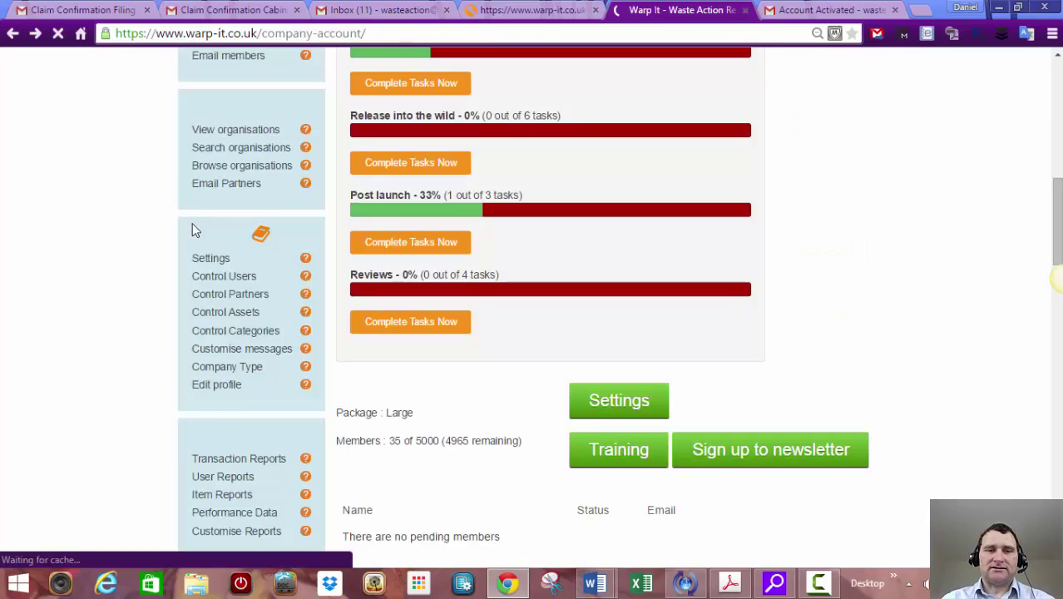
scroll(161, 240, up, 7)
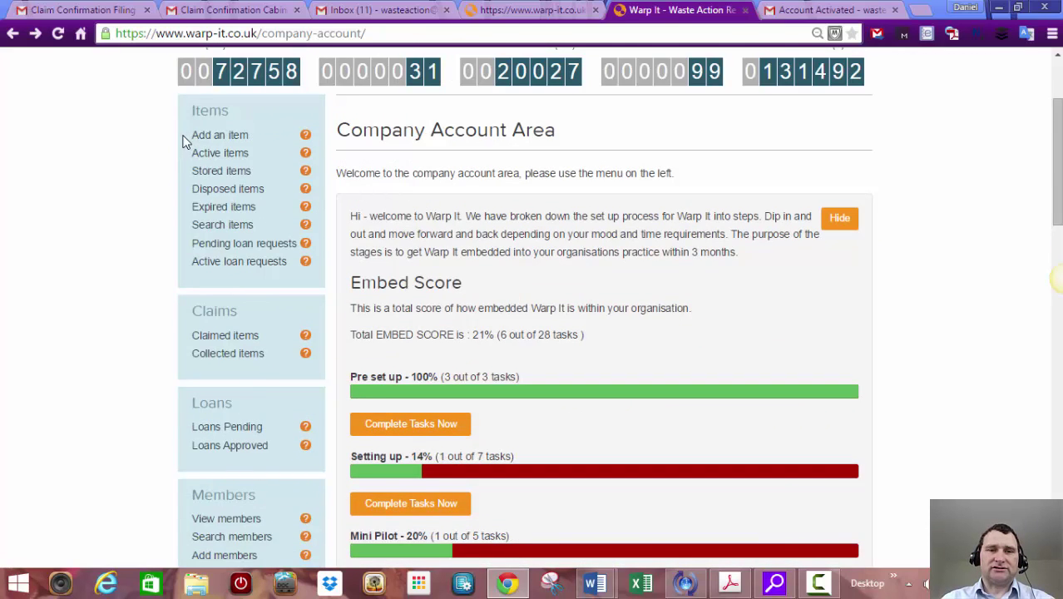
scroll(182, 164, down, 1)
scroll(182, 164, down, 5)
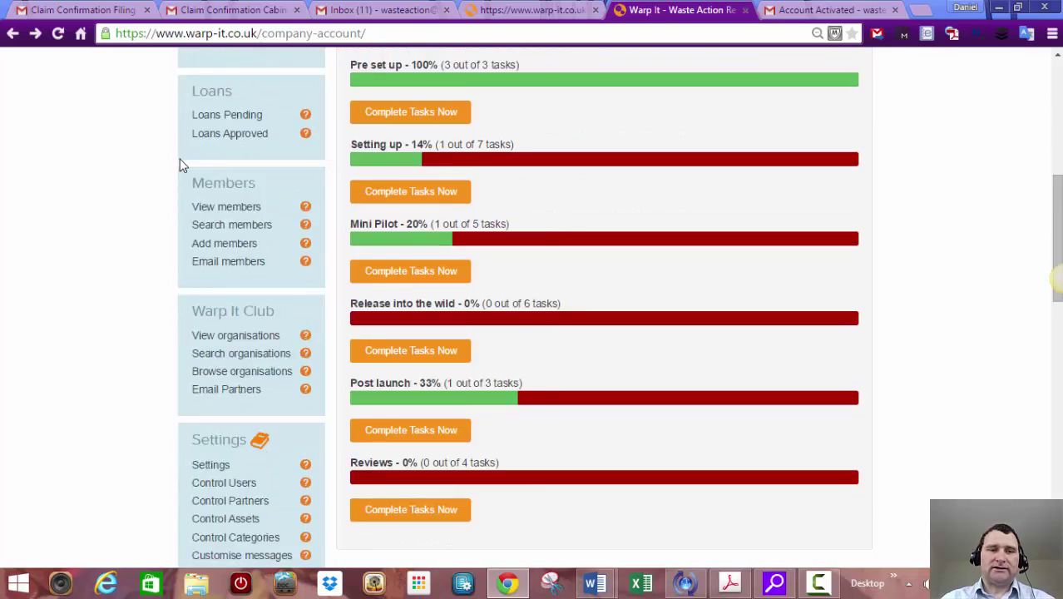
scroll(182, 163, down, 1)
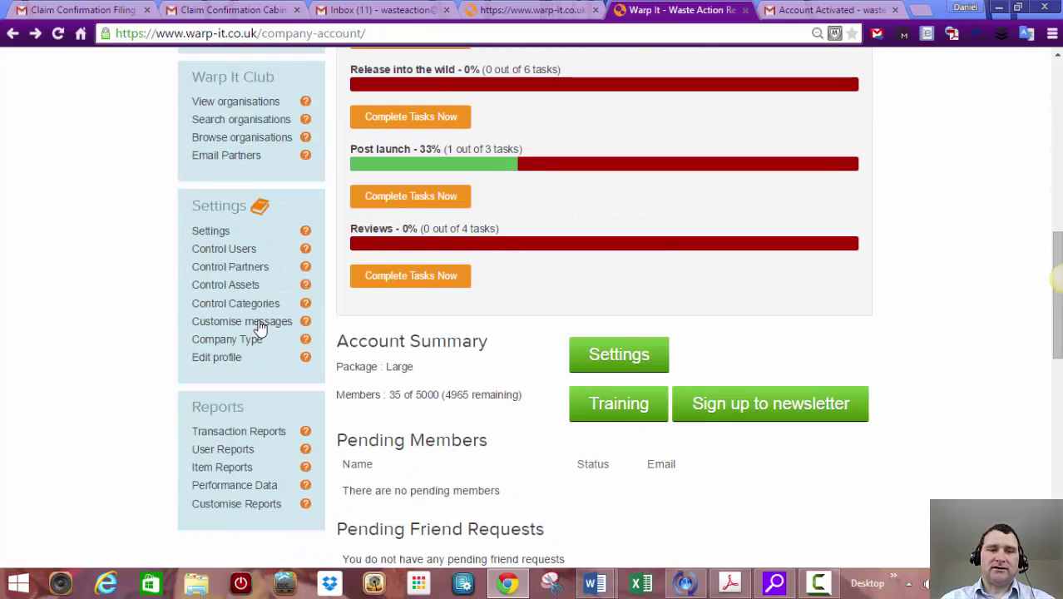
click(13, 34)
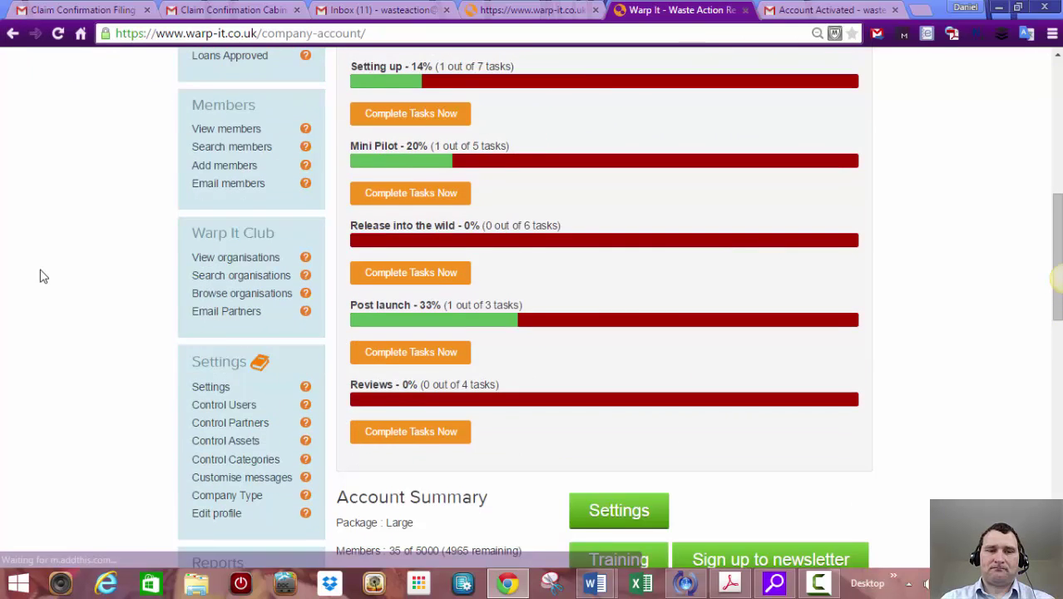
scroll(43, 276, down, 2)
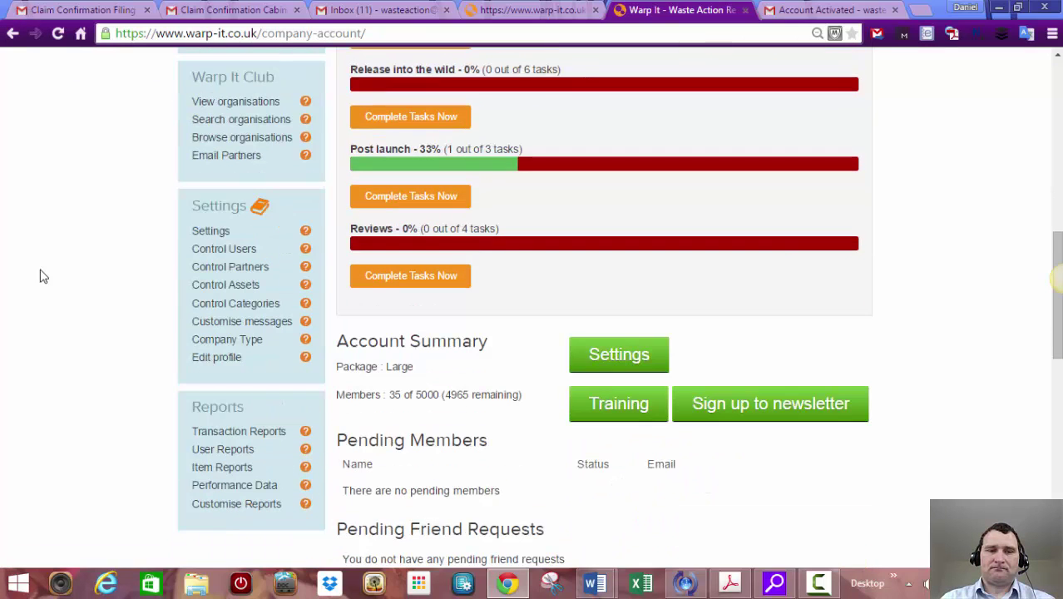
- Open Settings > Customise messages and scroll down to the welcome message and Welcome Email editors
click(238, 327)
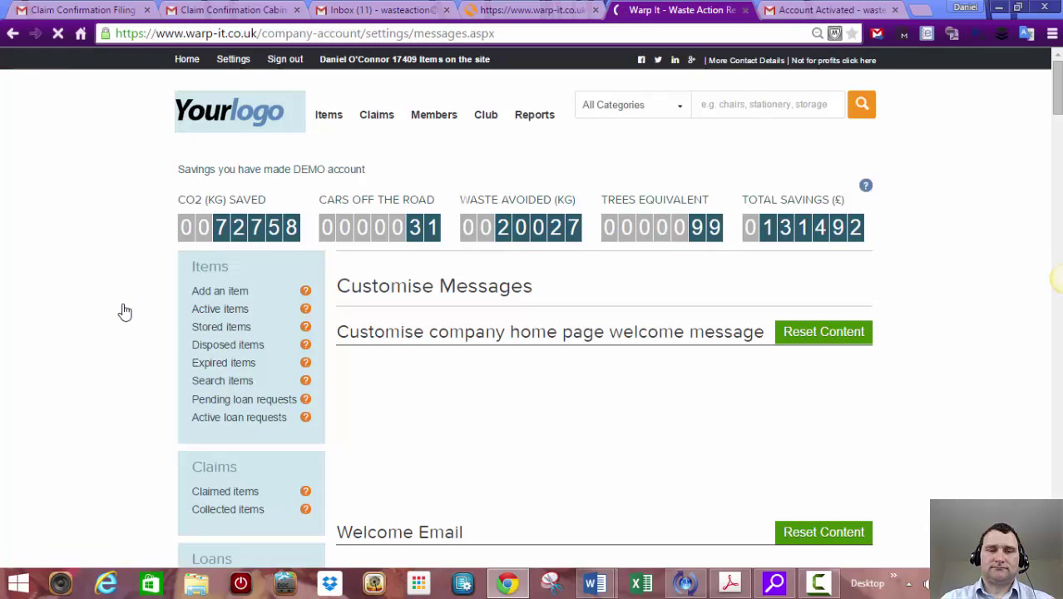
scroll(125, 311, down, 1)
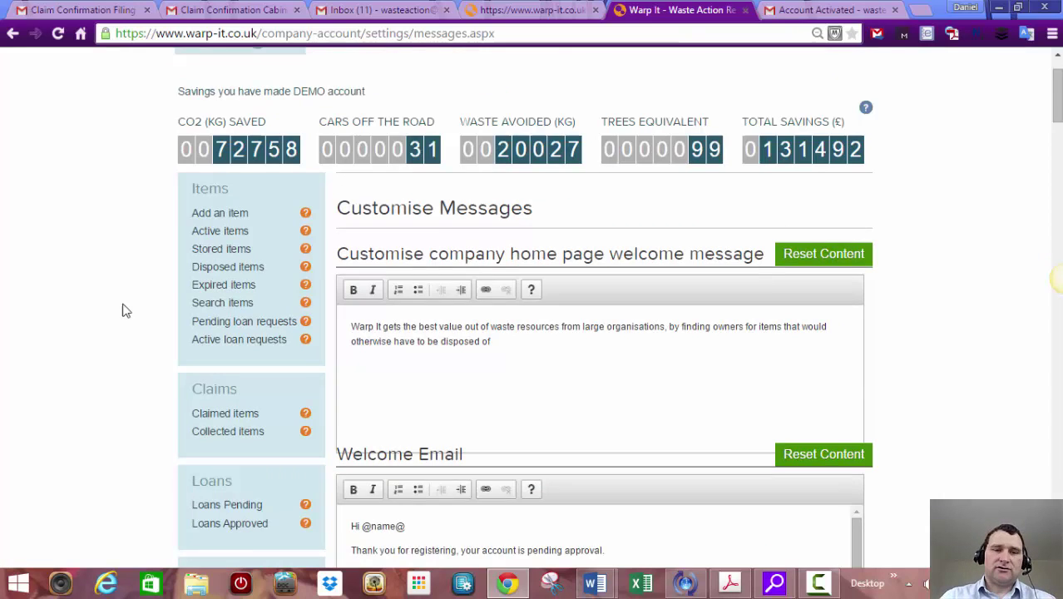
scroll(125, 312, down, 1)
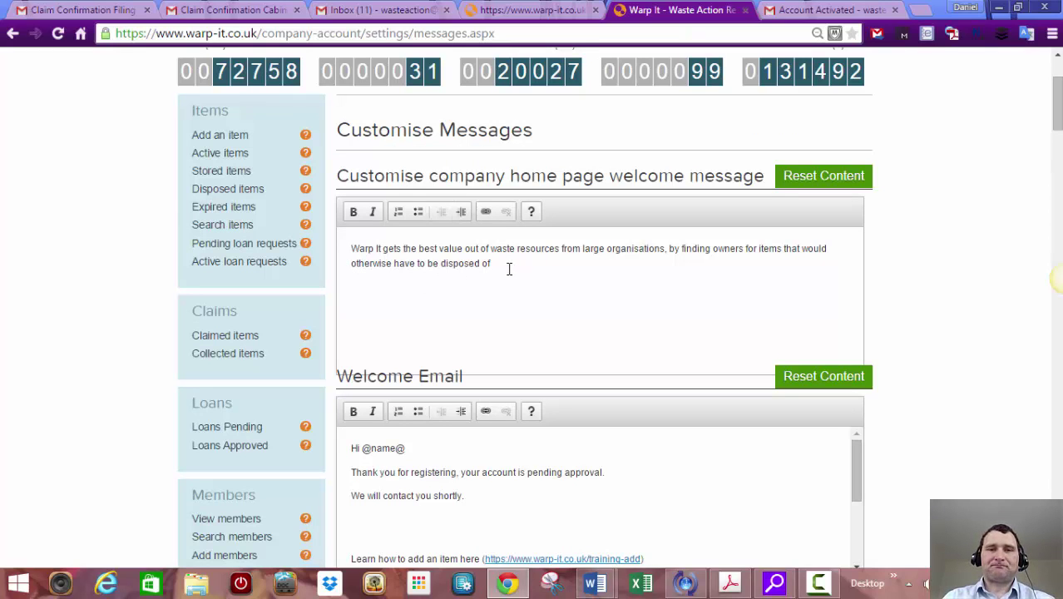
- Highlight the intro paragraph on the NHS Tayside home page, then return to Customise Messages
click(530, 10)
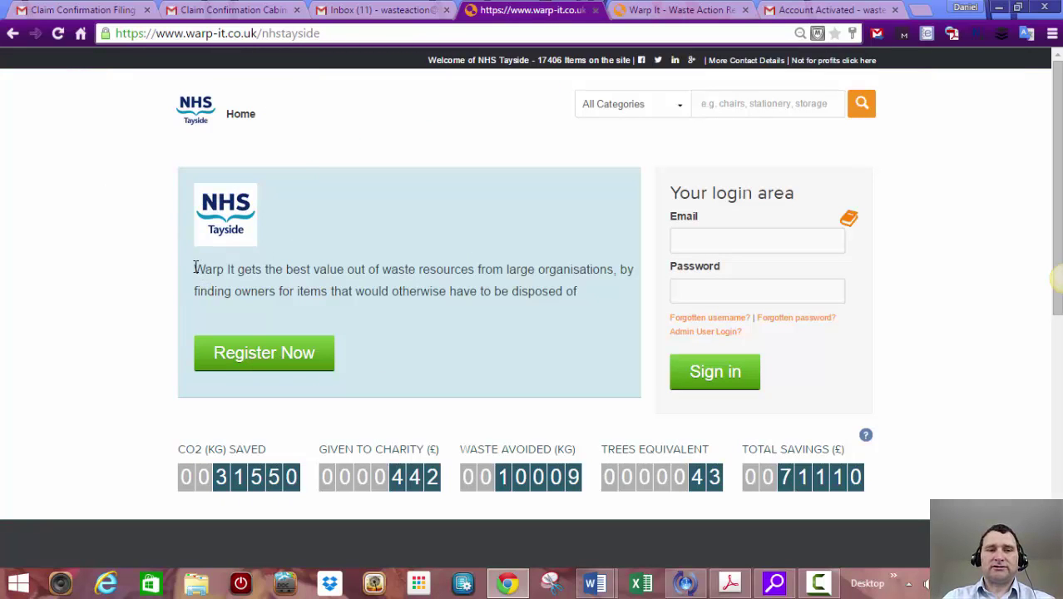
drag(195, 267, 588, 304)
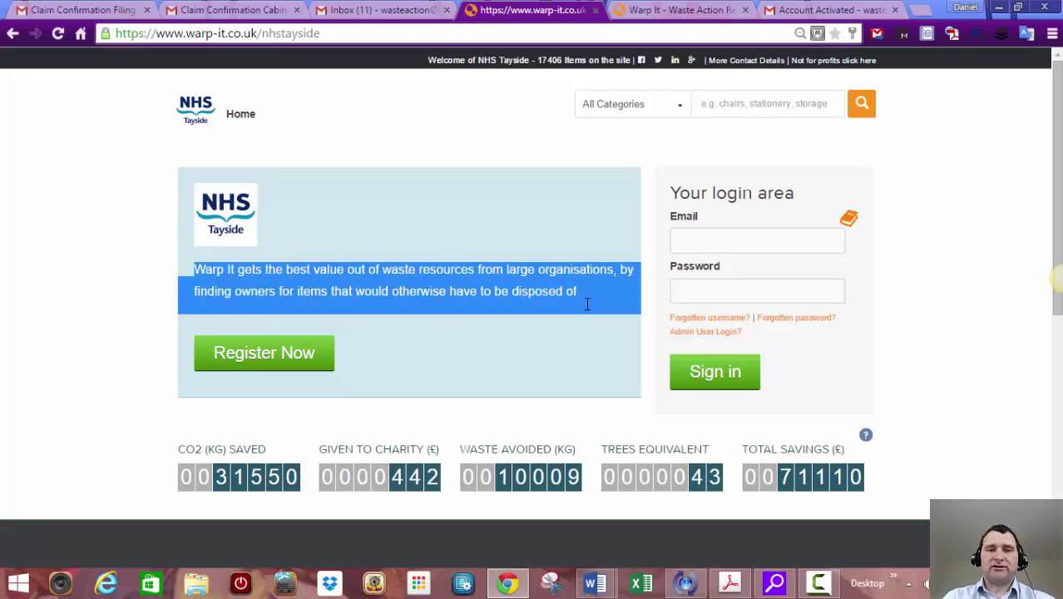
click(681, 11)
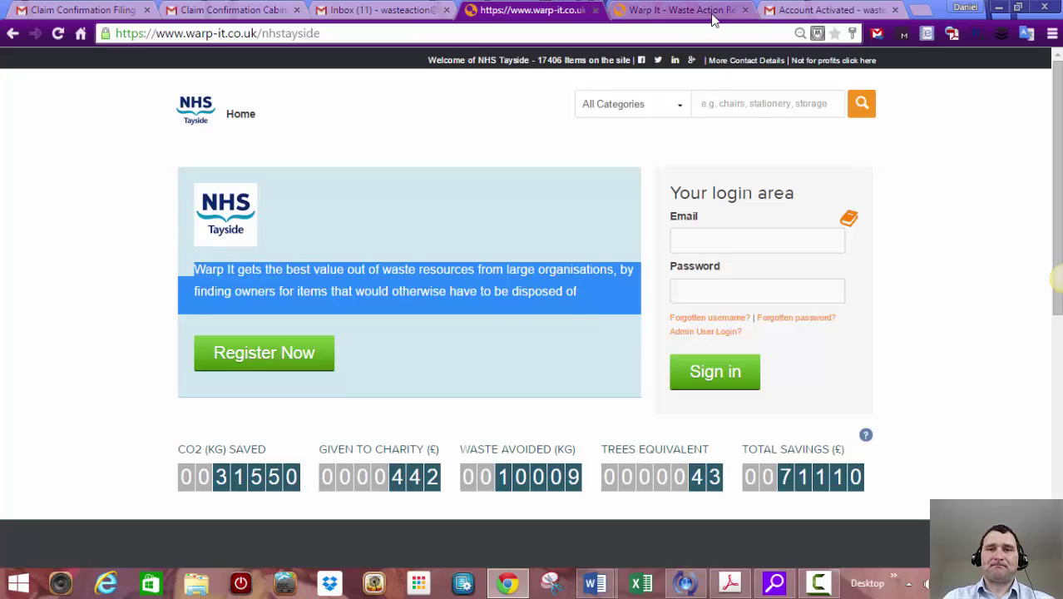
scroll(112, 363, down, 2)
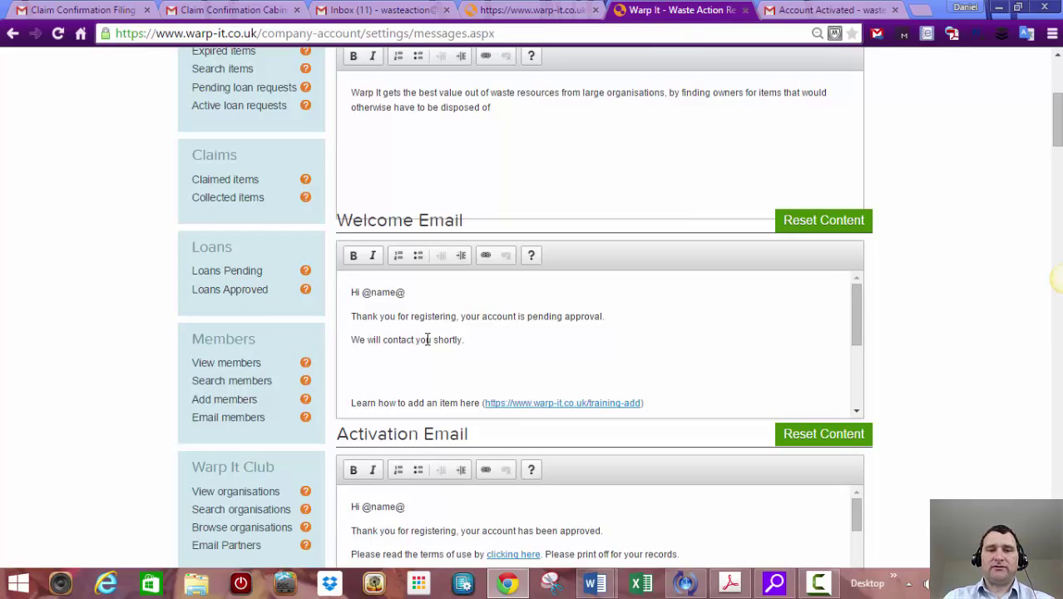
scroll(427, 340, down, 1)
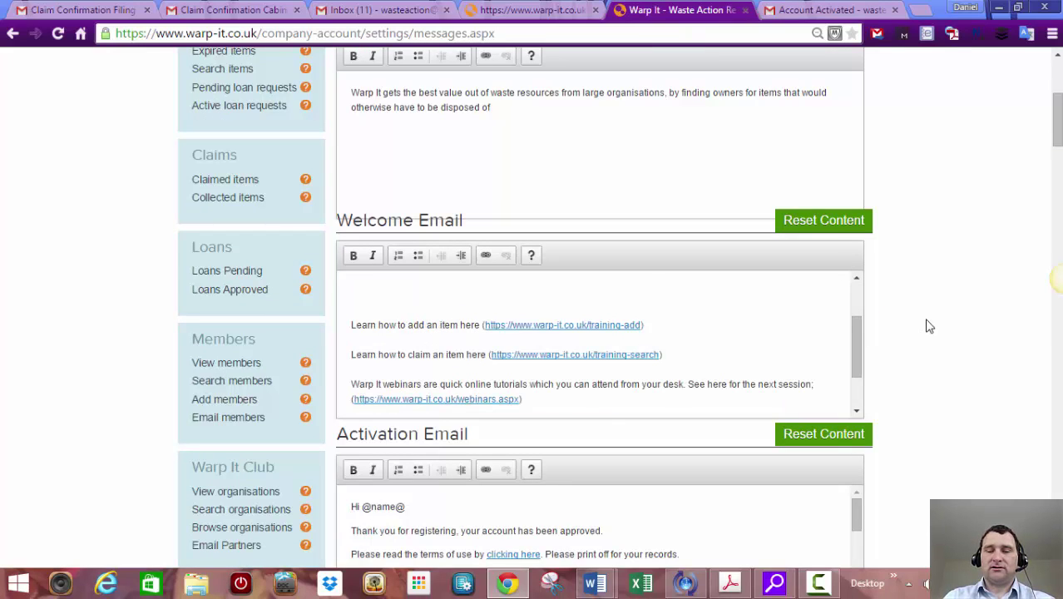
scroll(930, 327, down, 3)
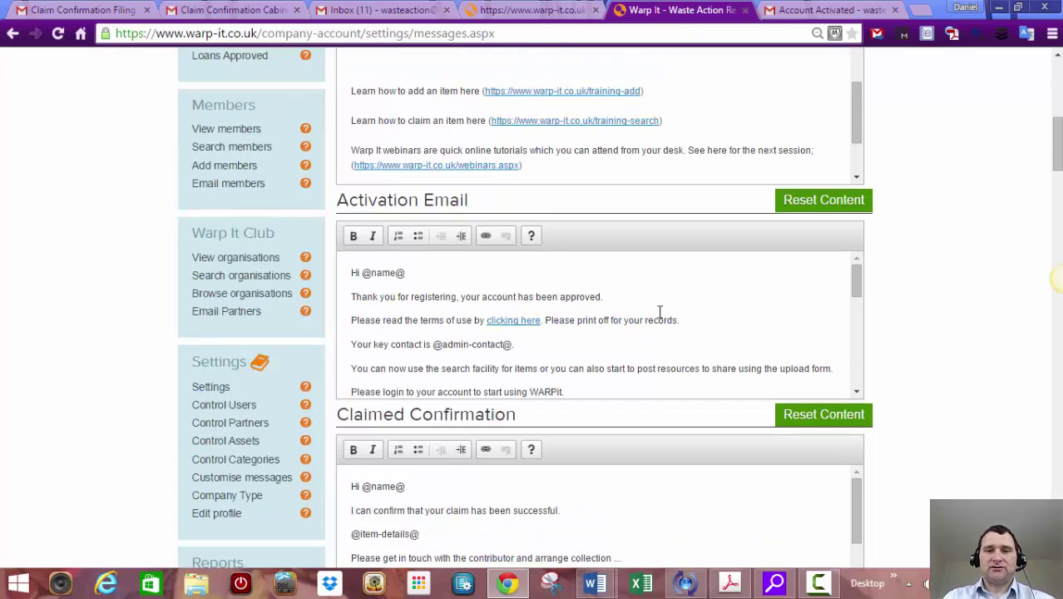
drag(857, 278, 848, 368)
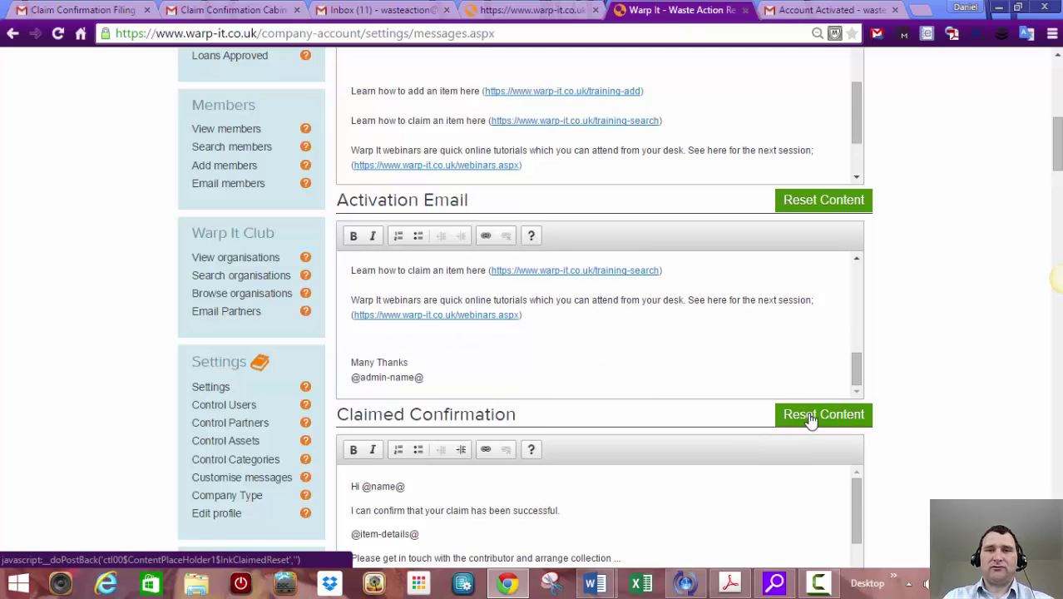
- Show the received Account Activated email in Gmail and highlight its body text
click(539, 13)
click(785, 13)
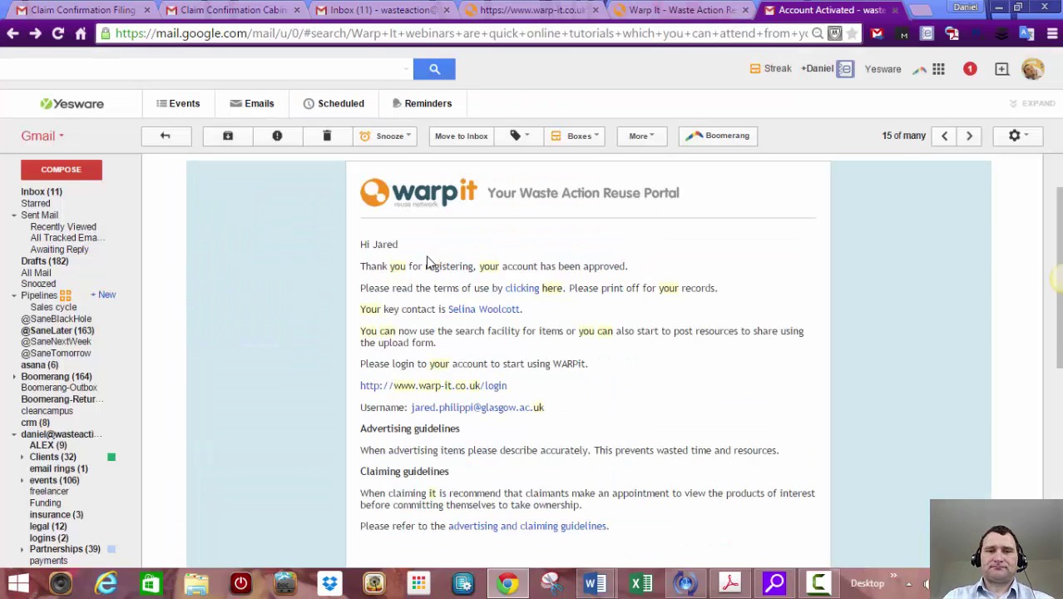
drag(360, 241, 641, 528)
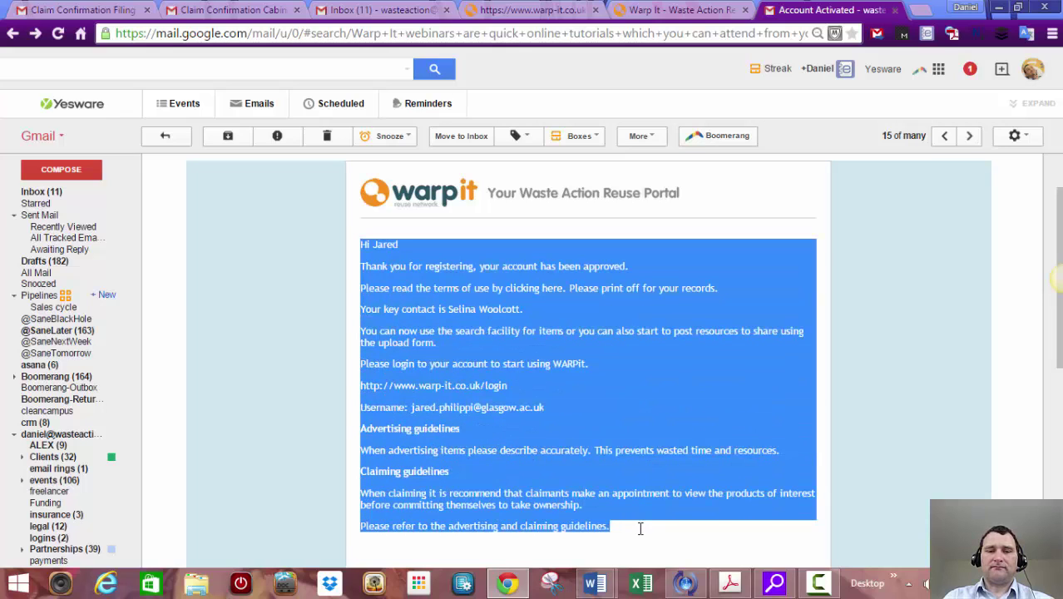
click(647, 369)
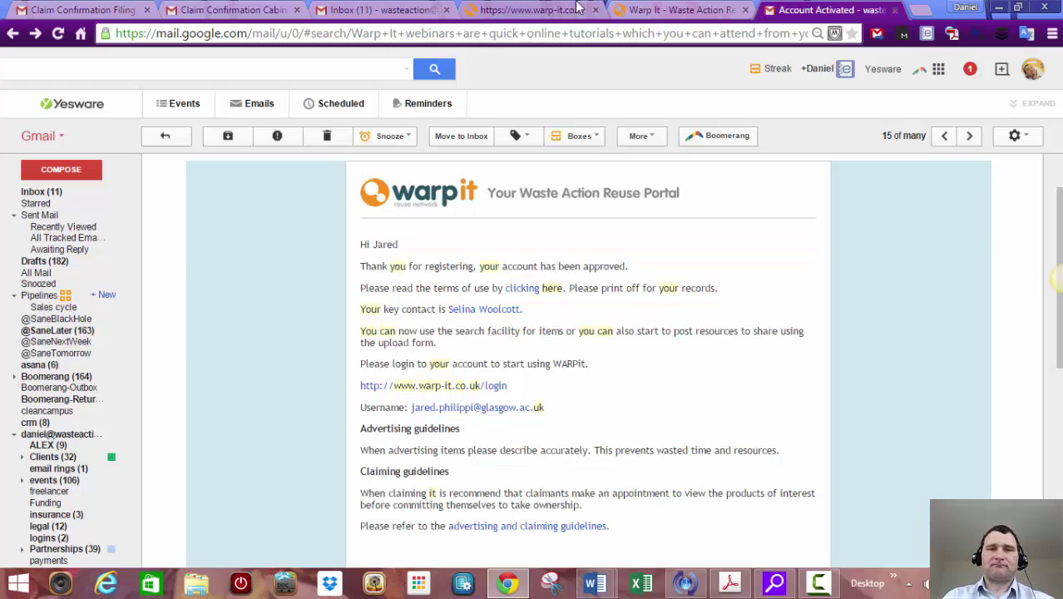
- Back on Customise Messages, scroll the Activation Email template up to its greeting
click(678, 10)
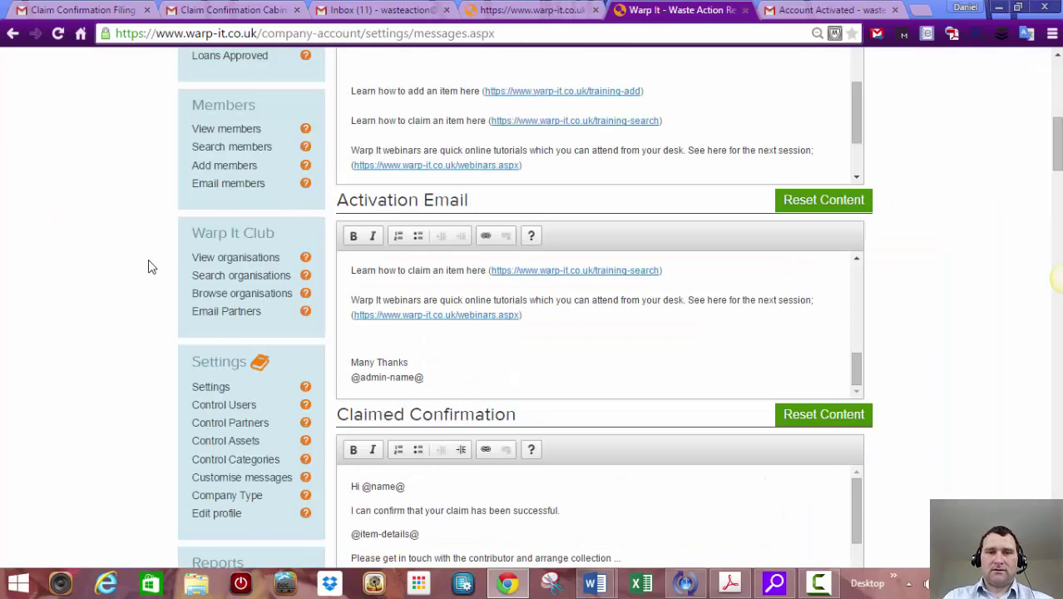
scroll(122, 268, down, 1)
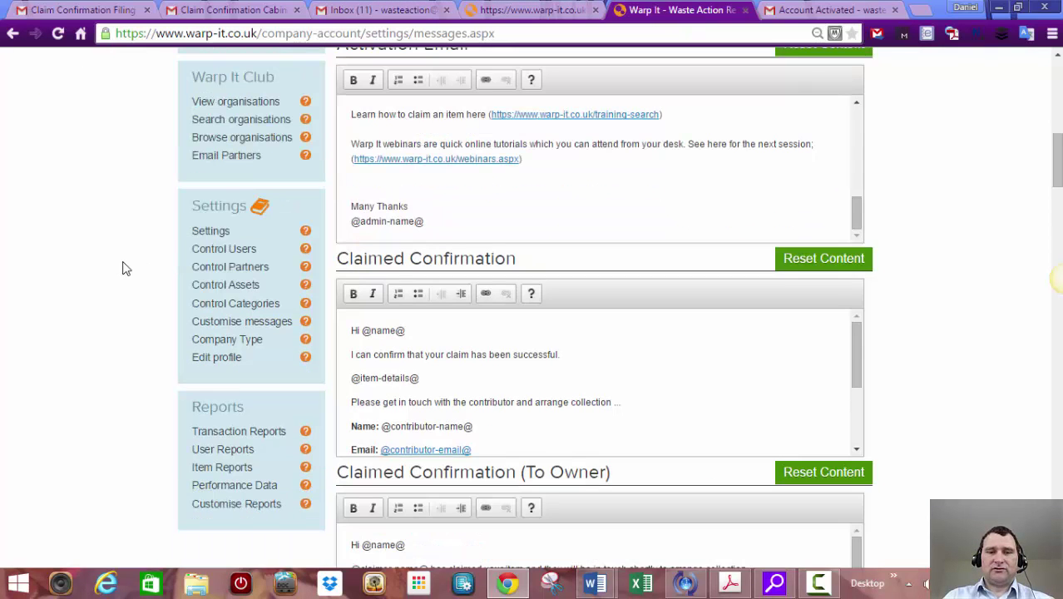
scroll(123, 268, up, 1)
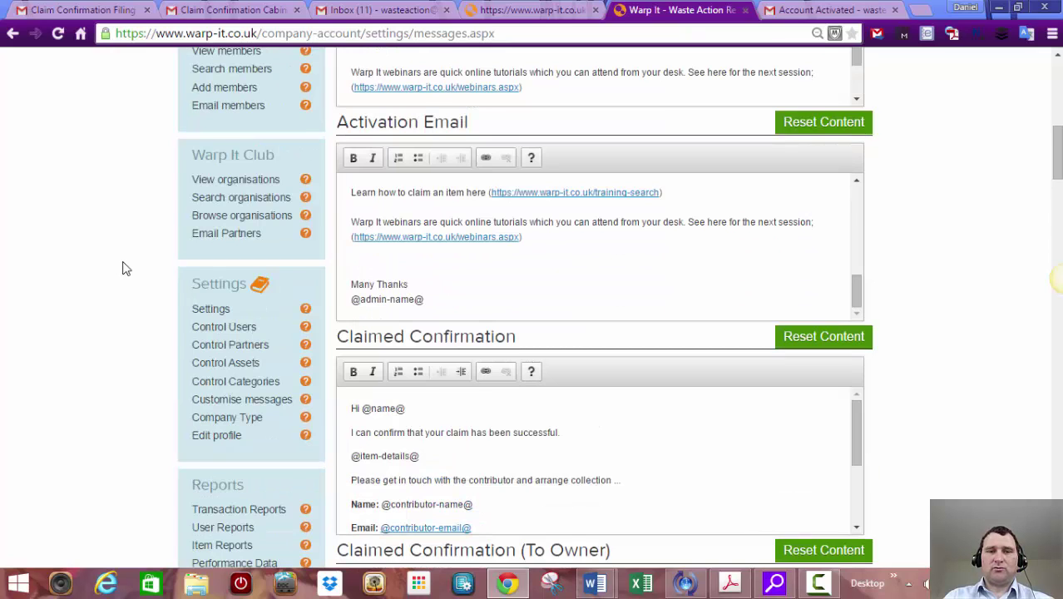
scroll(122, 268, up, 2)
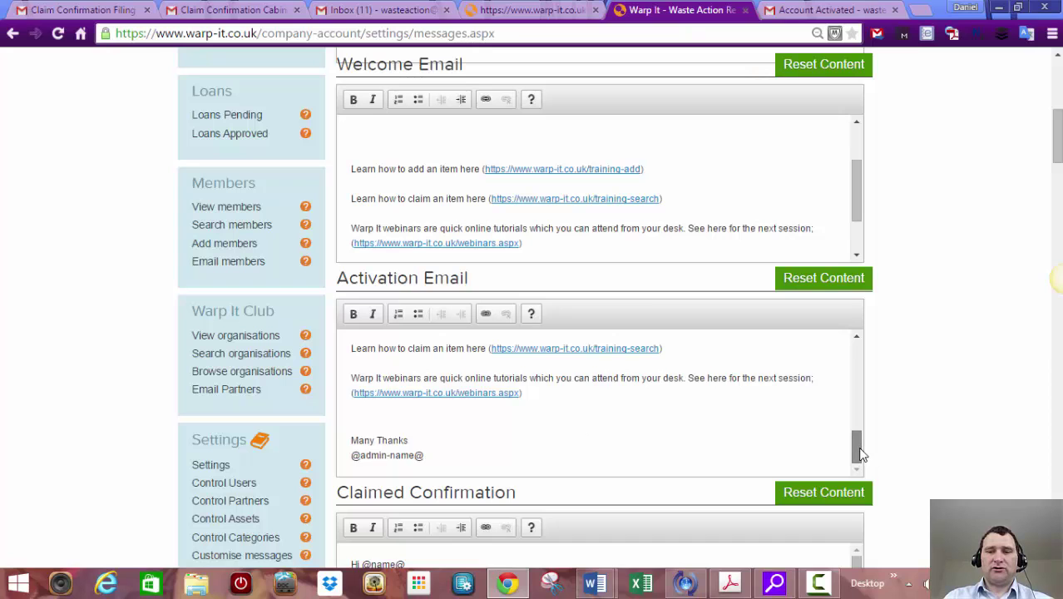
drag(861, 454, 876, 365)
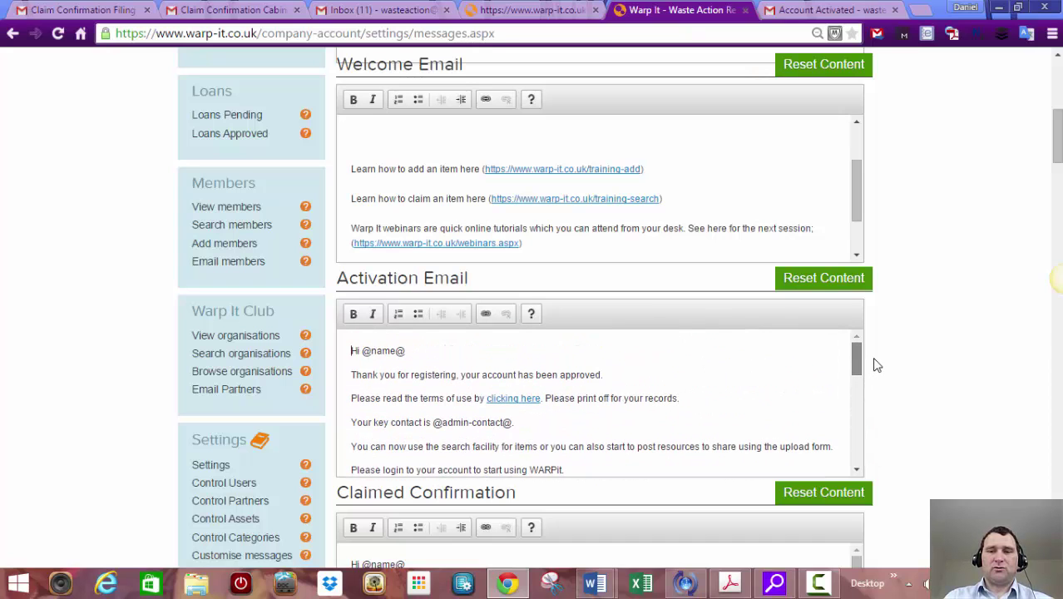
- Scroll down to the Claimed Confirmation and Claimed Confirmation (To Owner) templates
scroll(919, 383, down, 4)
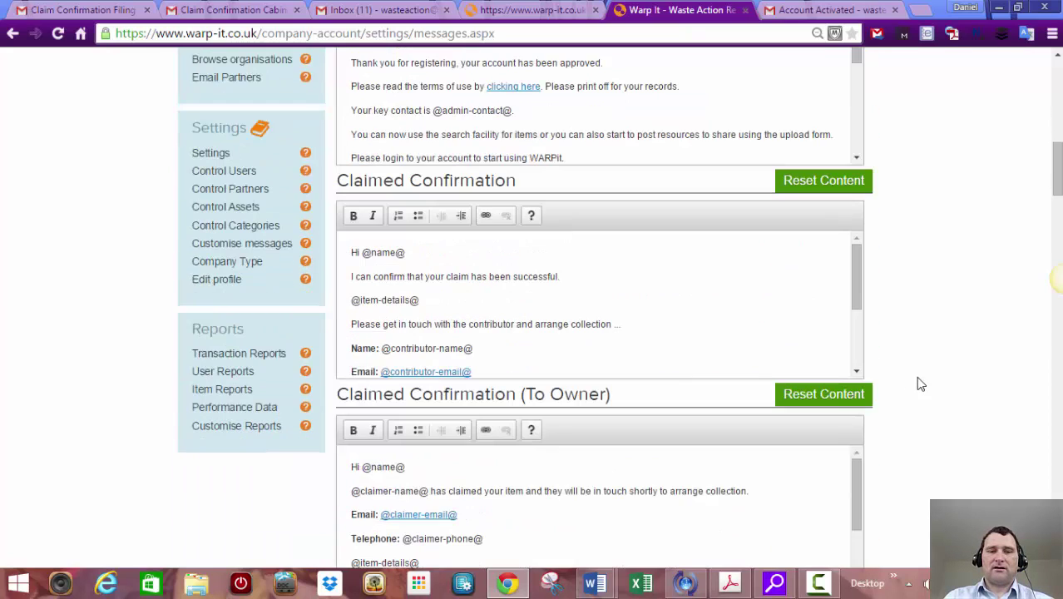
scroll(921, 384, down, 1)
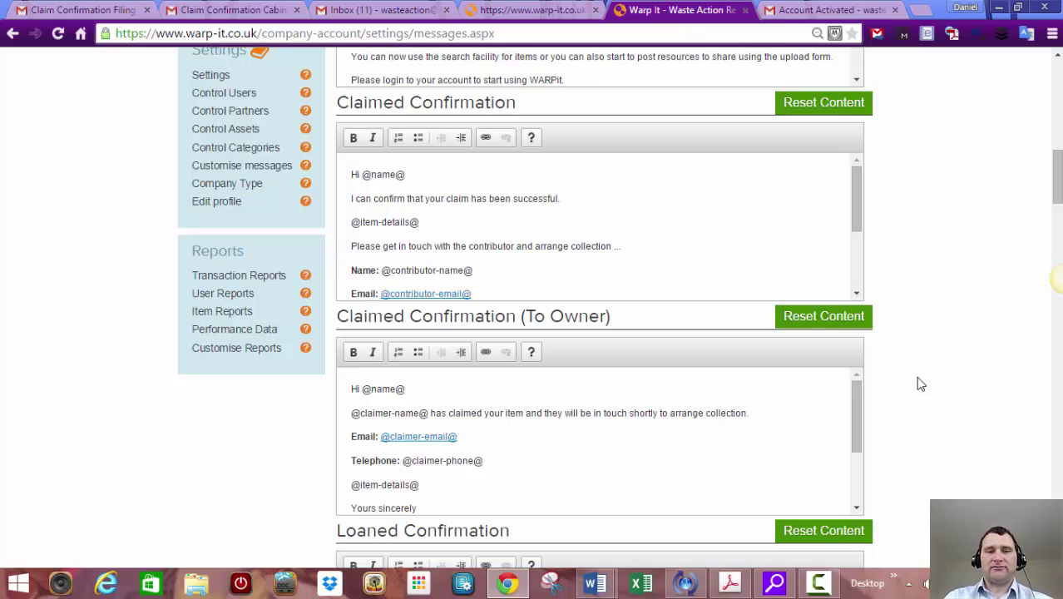
scroll(921, 383, down, 1)
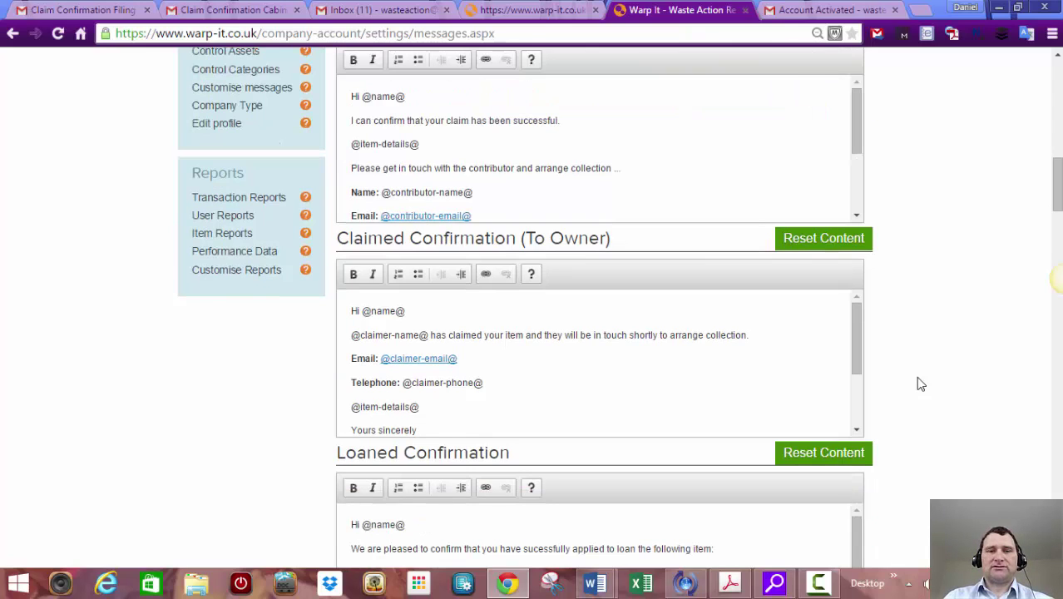
scroll(921, 384, up, 1)
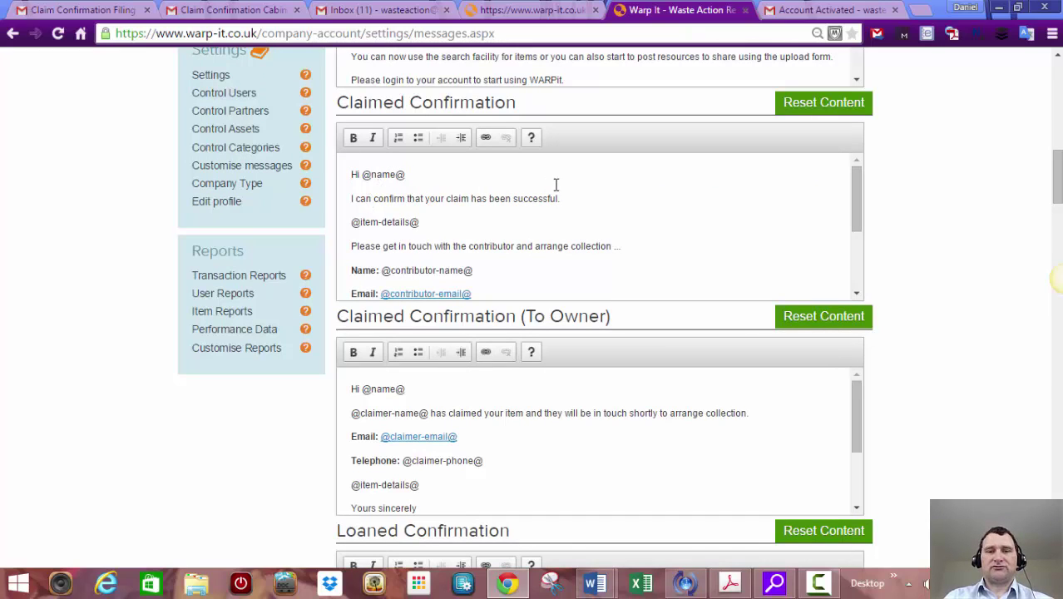
click(351, 222)
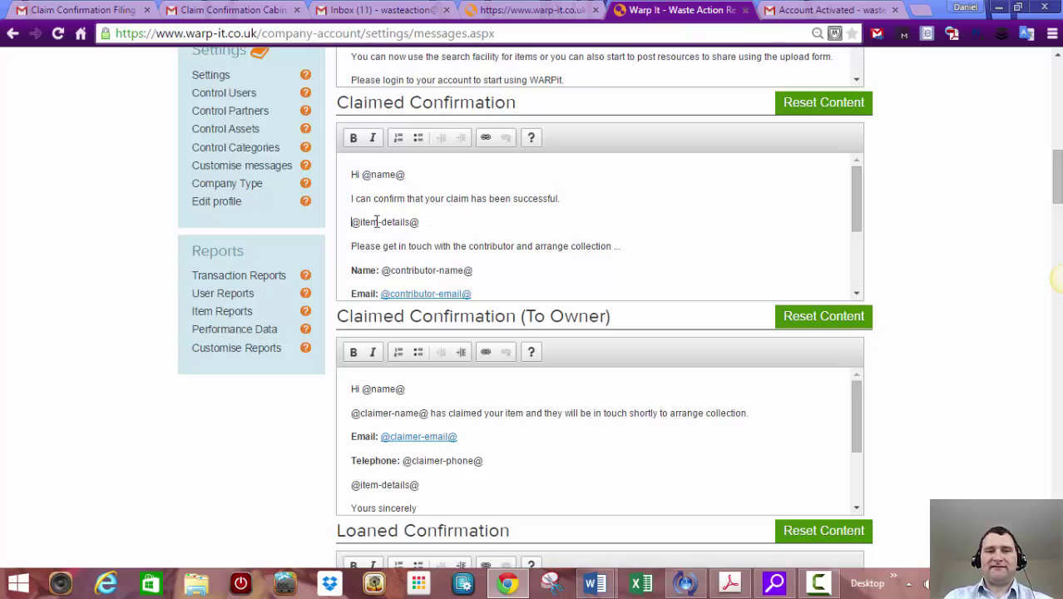
drag(377, 221, 429, 222)
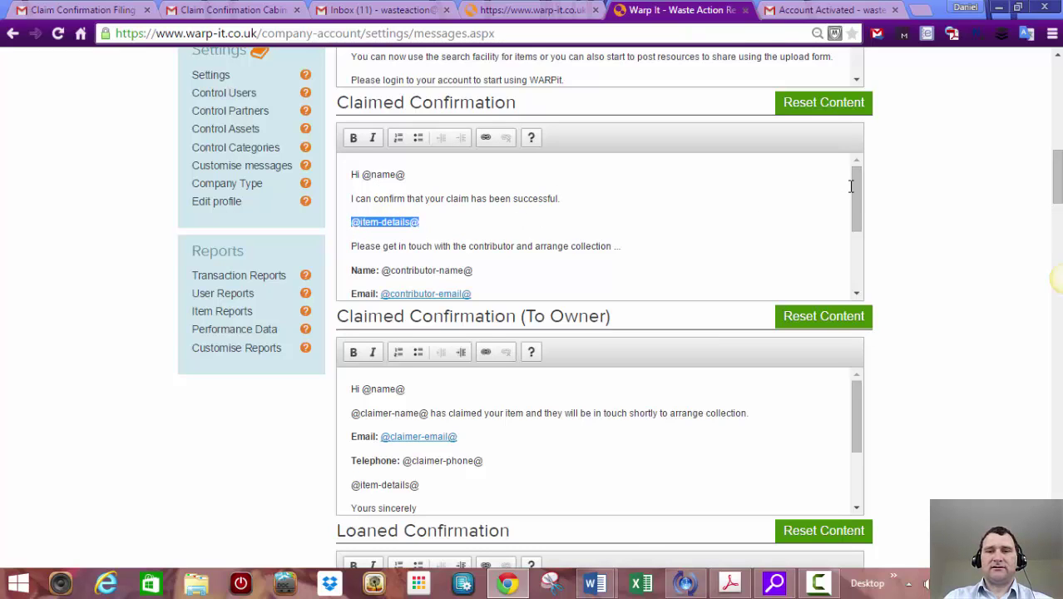
scroll(851, 200, down, 1)
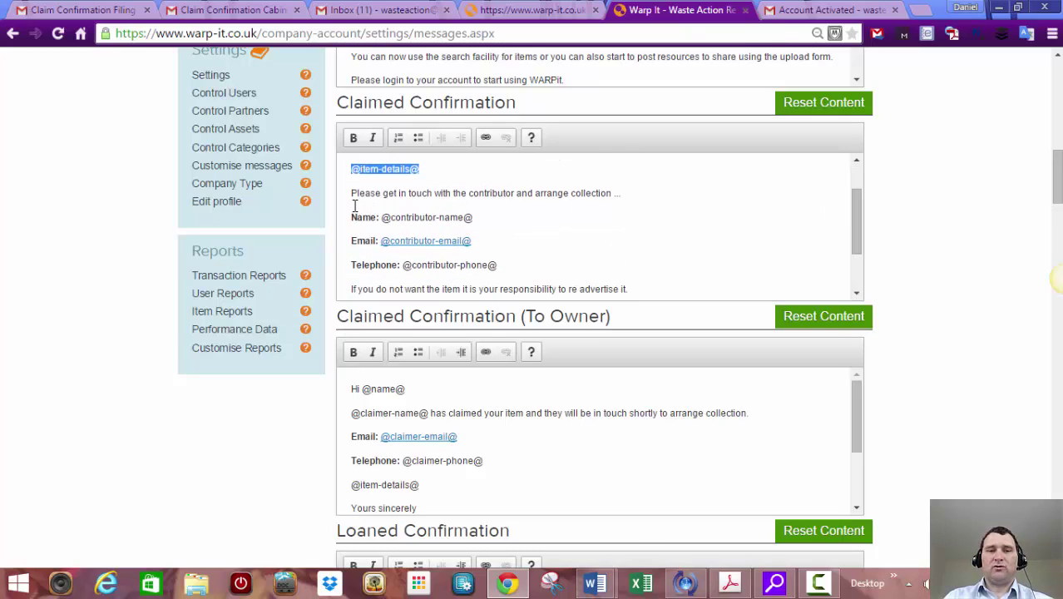
drag(350, 193, 600, 273)
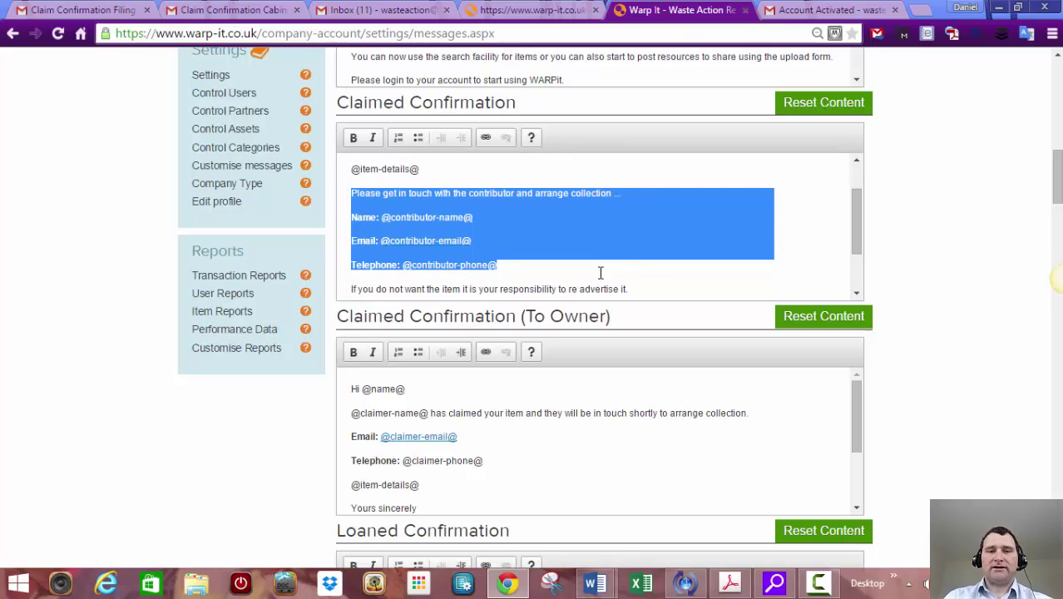
drag(857, 212, 848, 246)
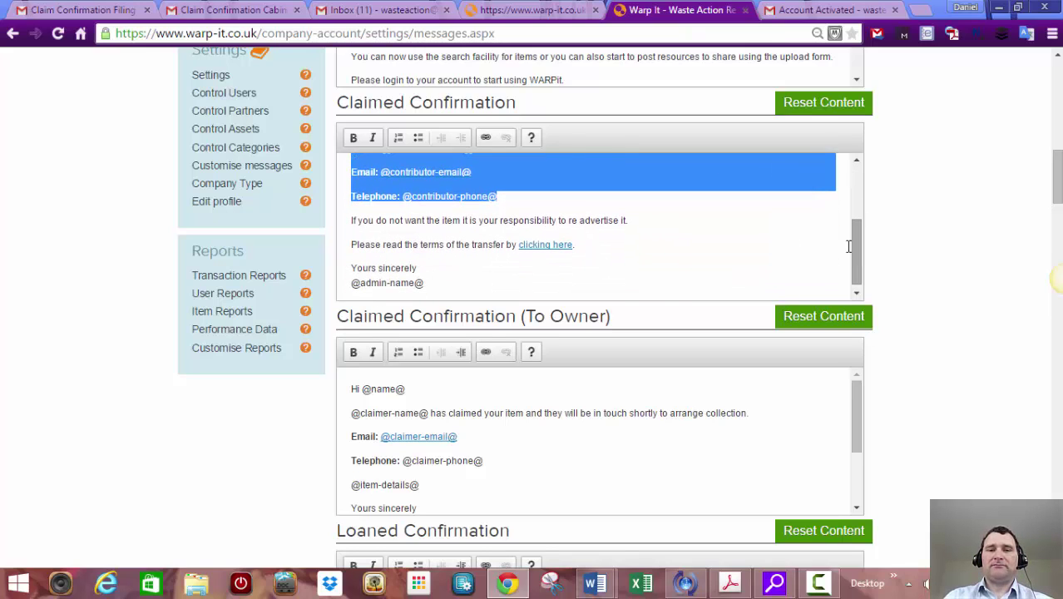
click(676, 246)
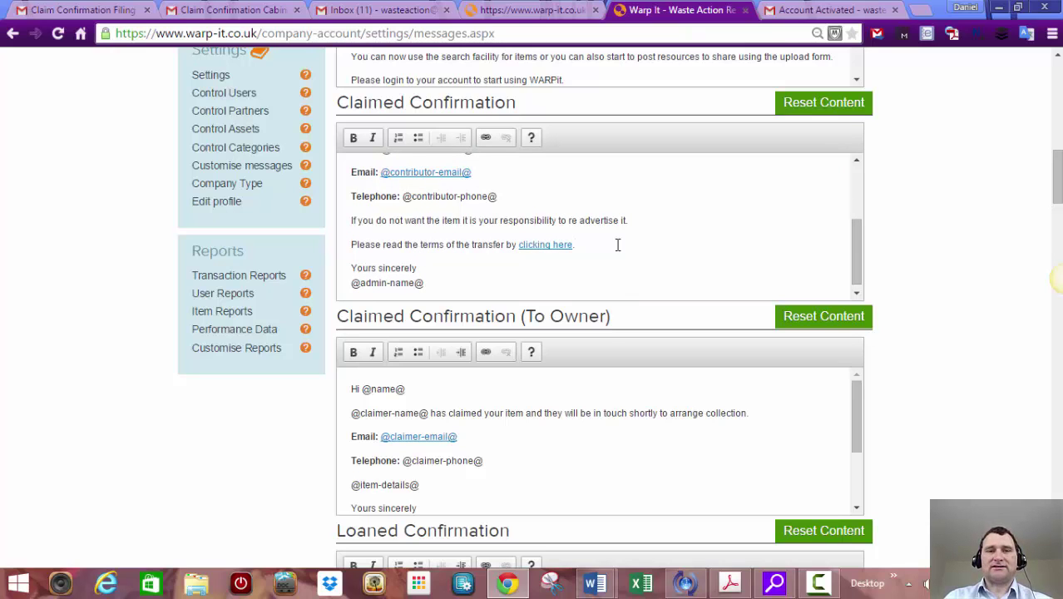
click(252, 10)
scroll(259, 287, down, 1)
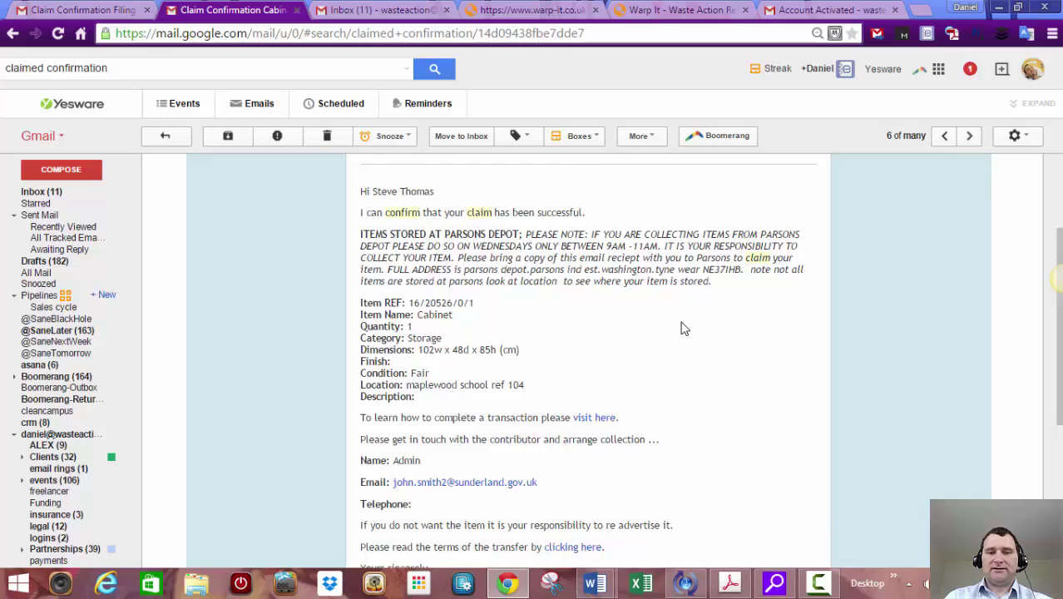
scroll(681, 326, down, 1)
scroll(681, 326, up, 1)
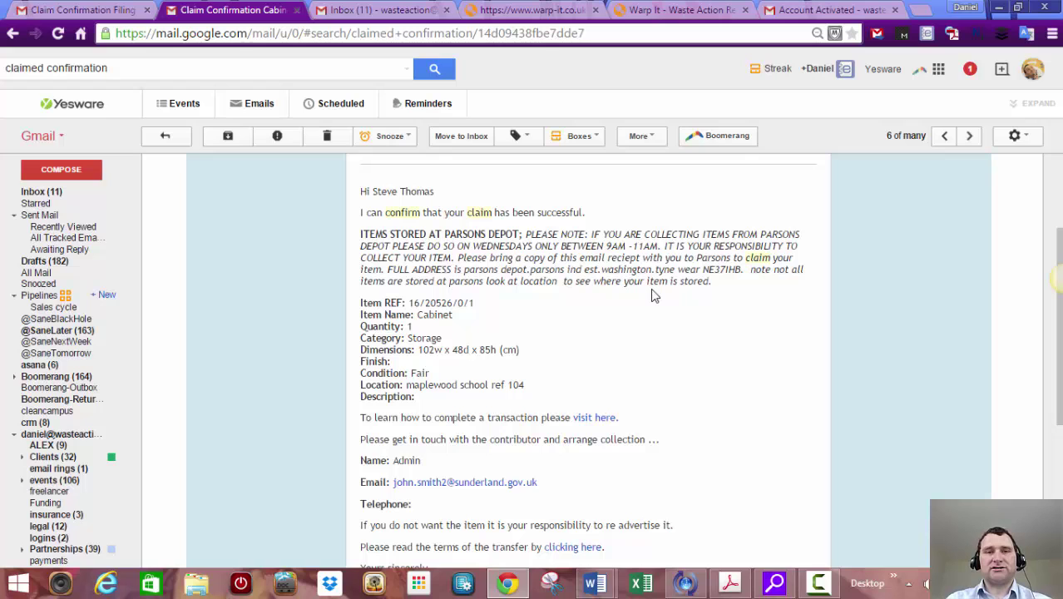
- Return to Customise Messages and scroll past Loaned, Item Added, Extend and Expired Item templates
click(676, 9)
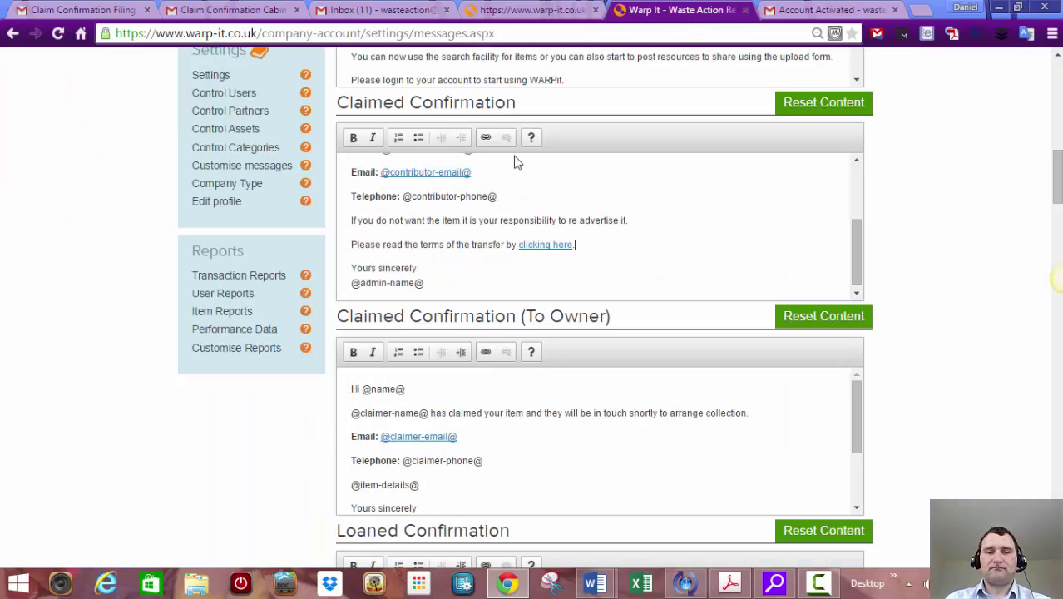
scroll(945, 402, down, 4)
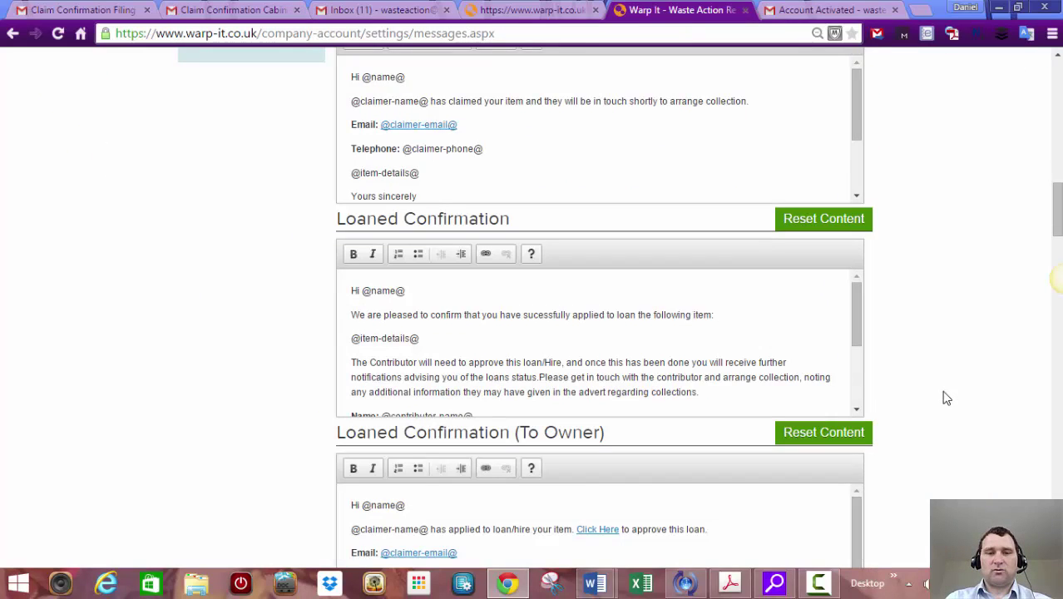
scroll(945, 399, down, 5)
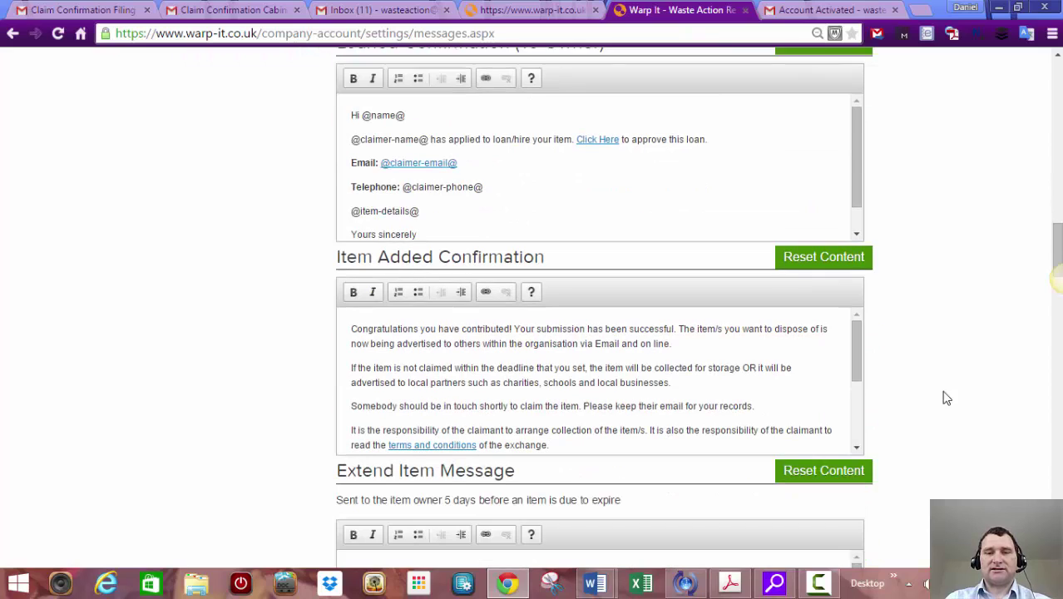
scroll(947, 399, down, 2)
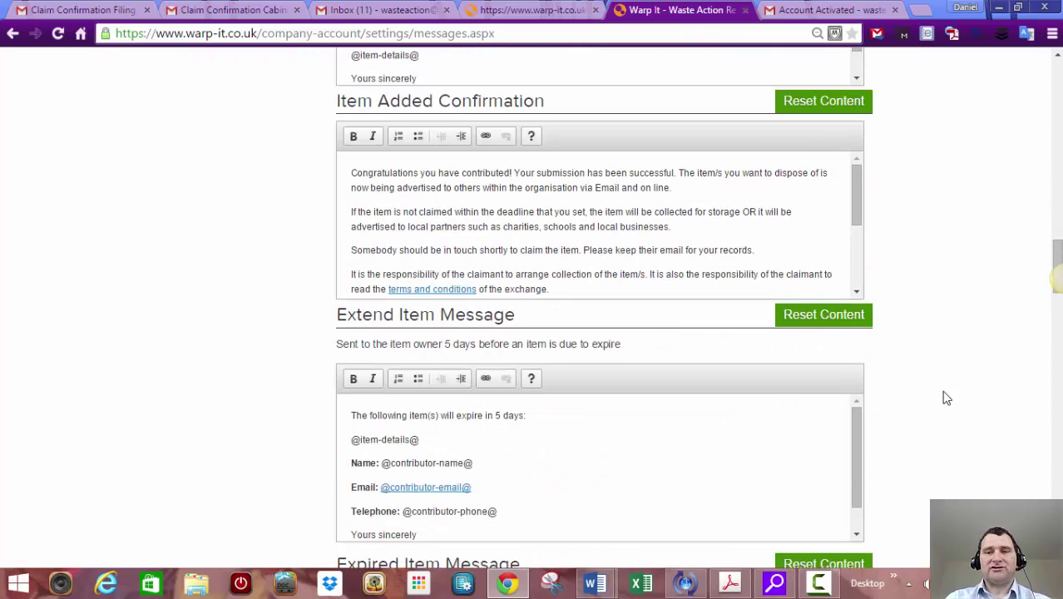
scroll(947, 398, down, 4)
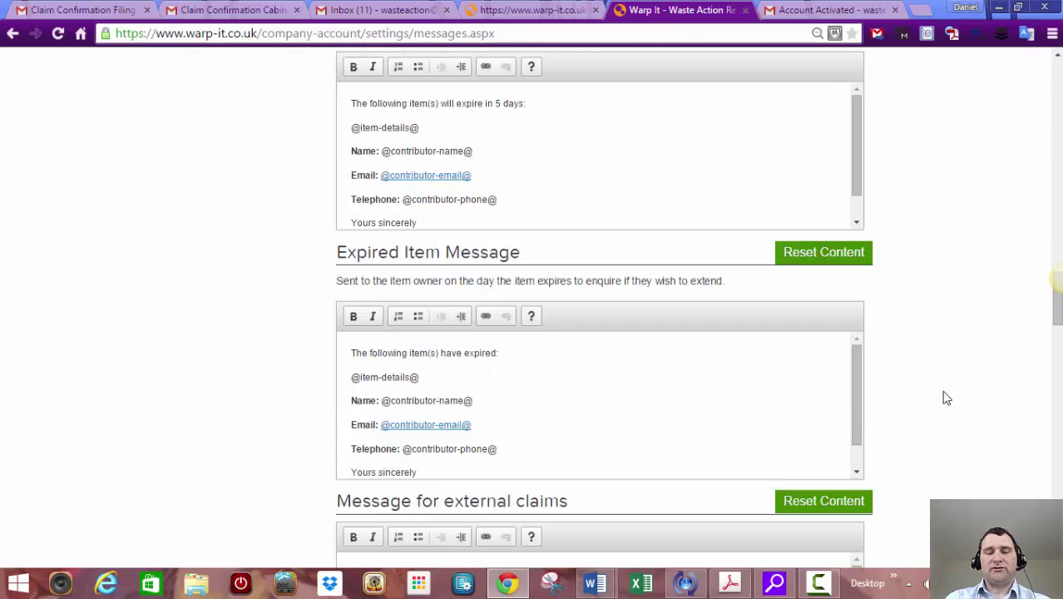
scroll(947, 398, down, 4)
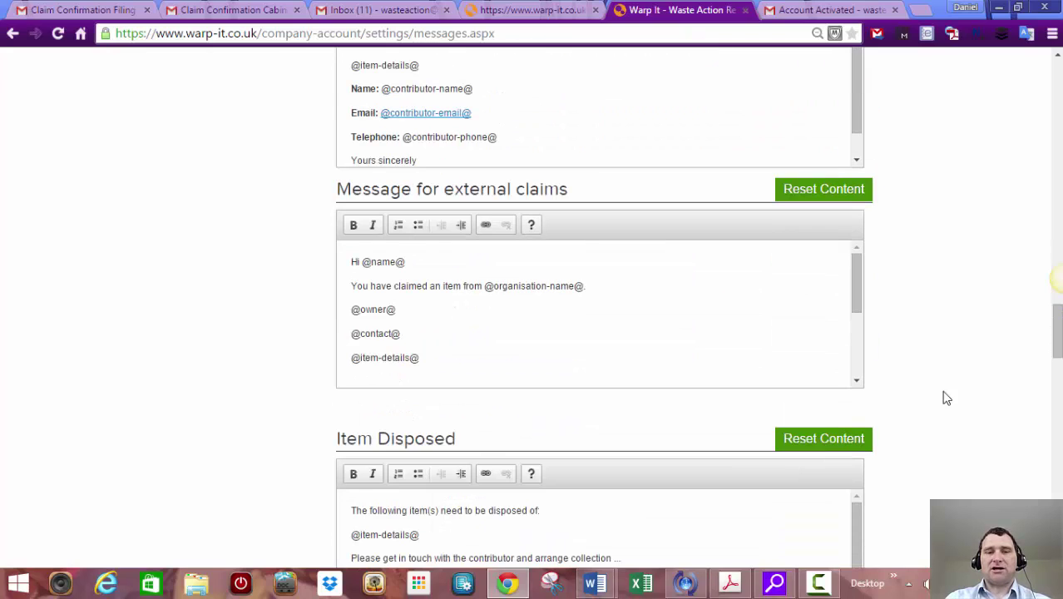
scroll(946, 399, down, 1)
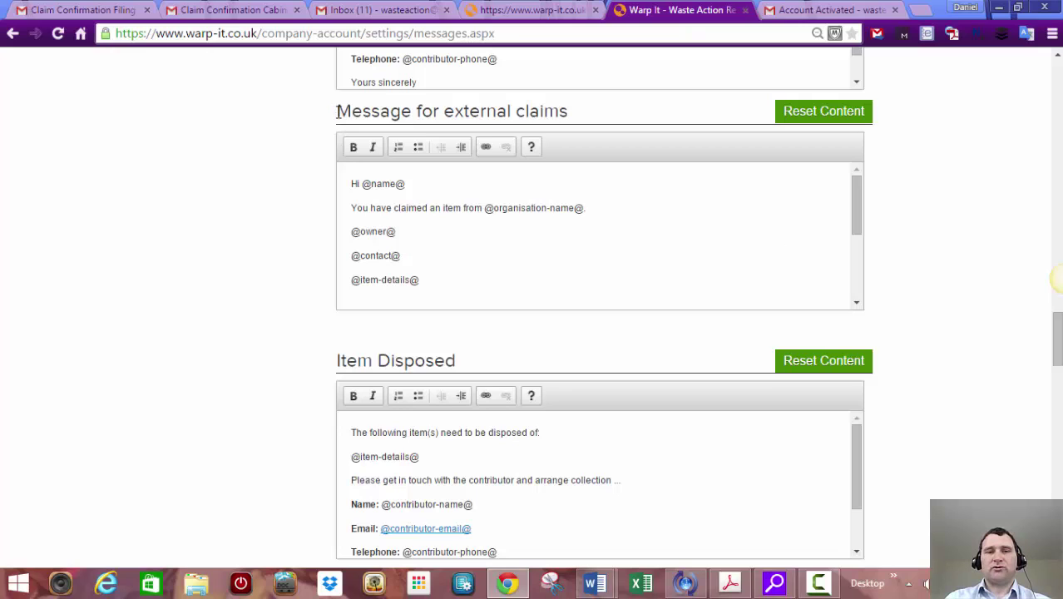
- Highlight the 'Message for external claims' heading, scroll its text, then switch to the Gmail claim email
drag(337, 112, 582, 110)
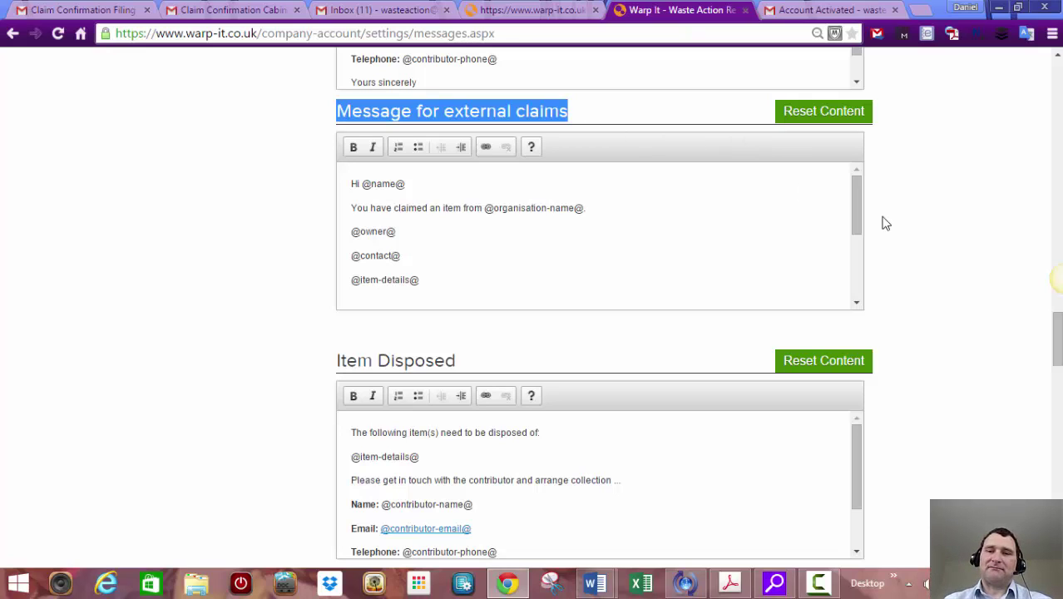
click(858, 192)
drag(858, 192, 845, 240)
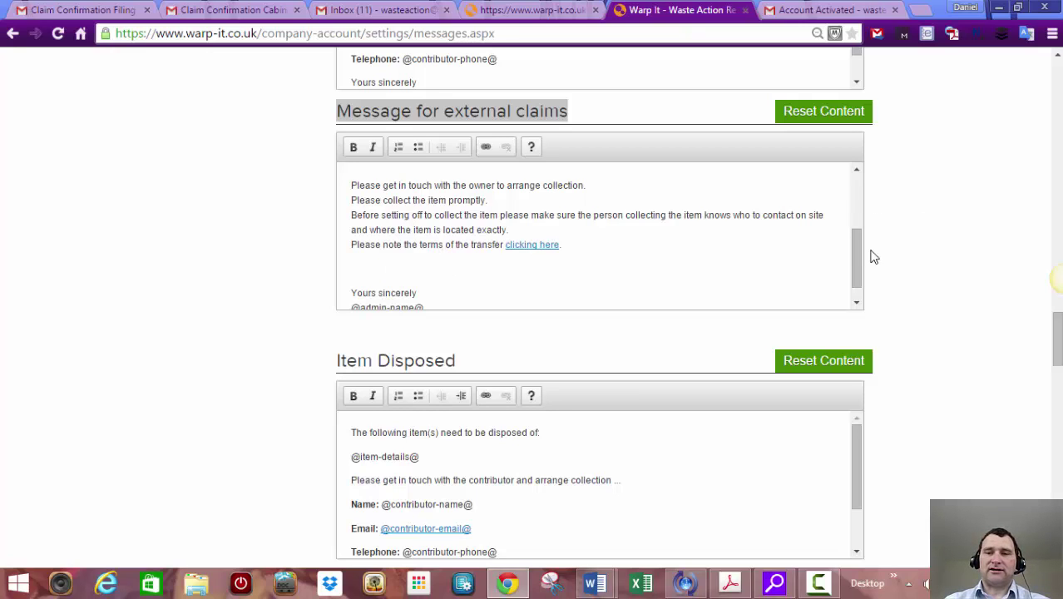
drag(863, 263, 873, 235)
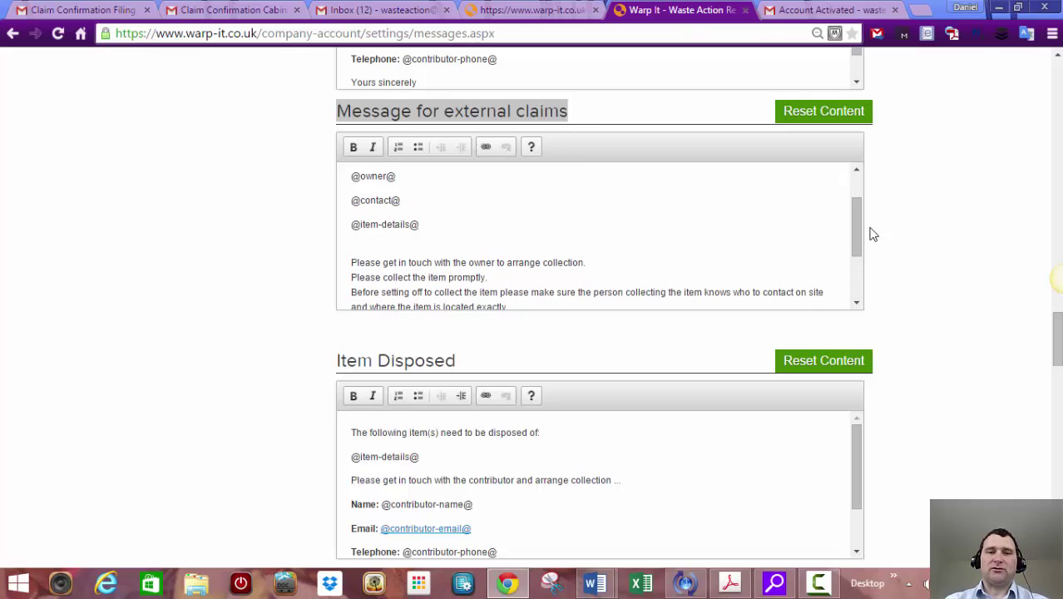
click(103, 12)
- Highlight the two paragraphs about arranging collection in the Claim Confirmation email, then go back to Warp It
scroll(245, 267, up, 3)
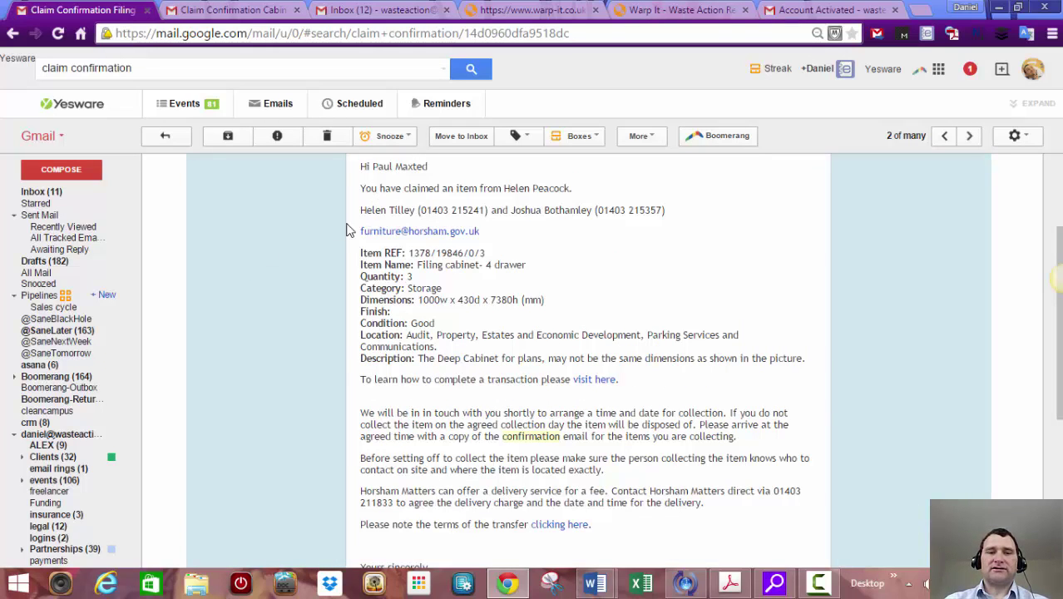
scroll(327, 264, down, 1)
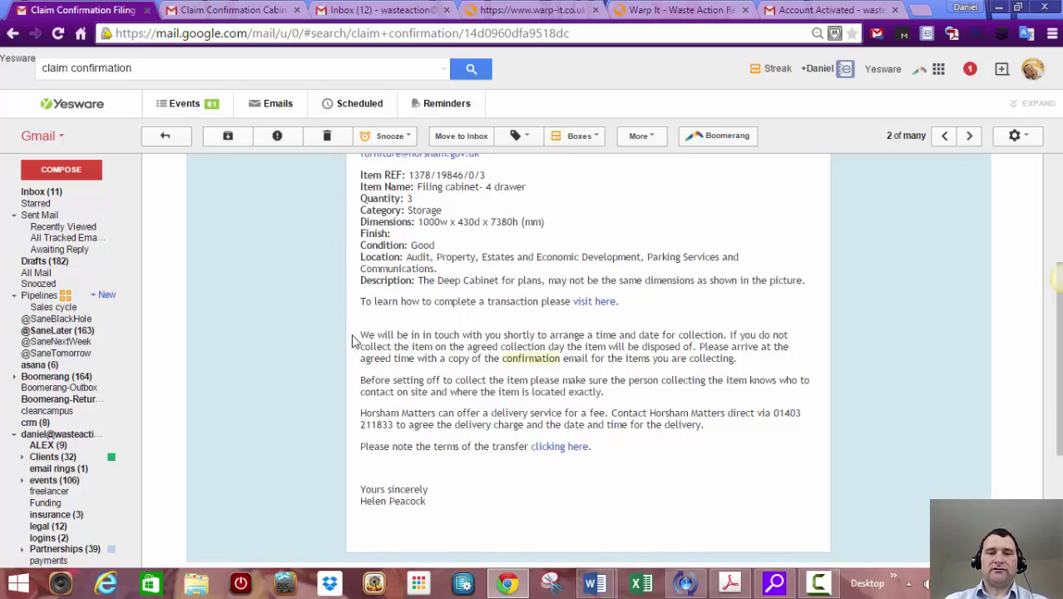
drag(362, 333, 617, 389)
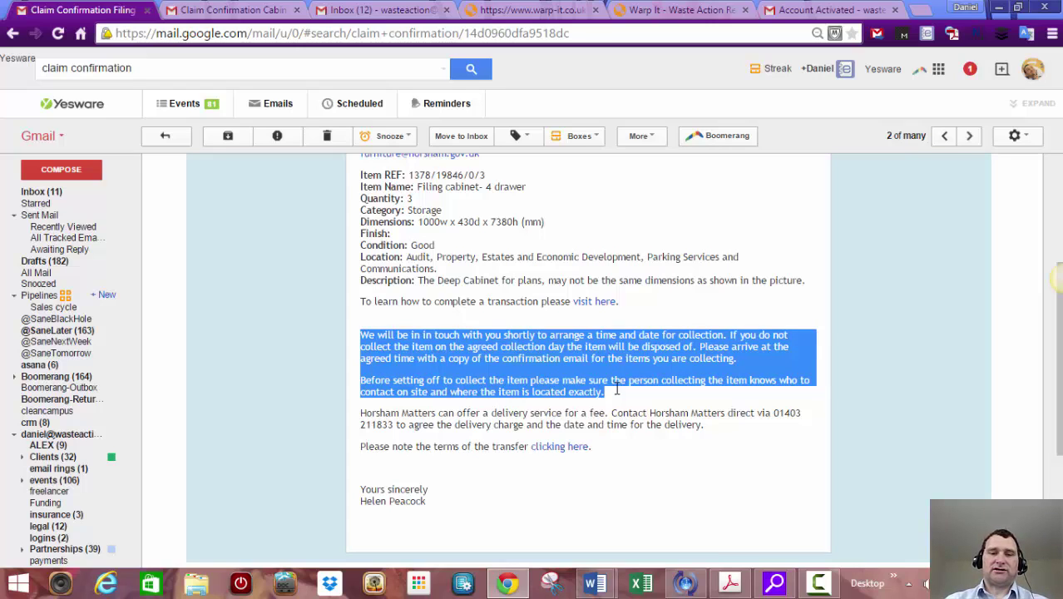
click(678, 10)
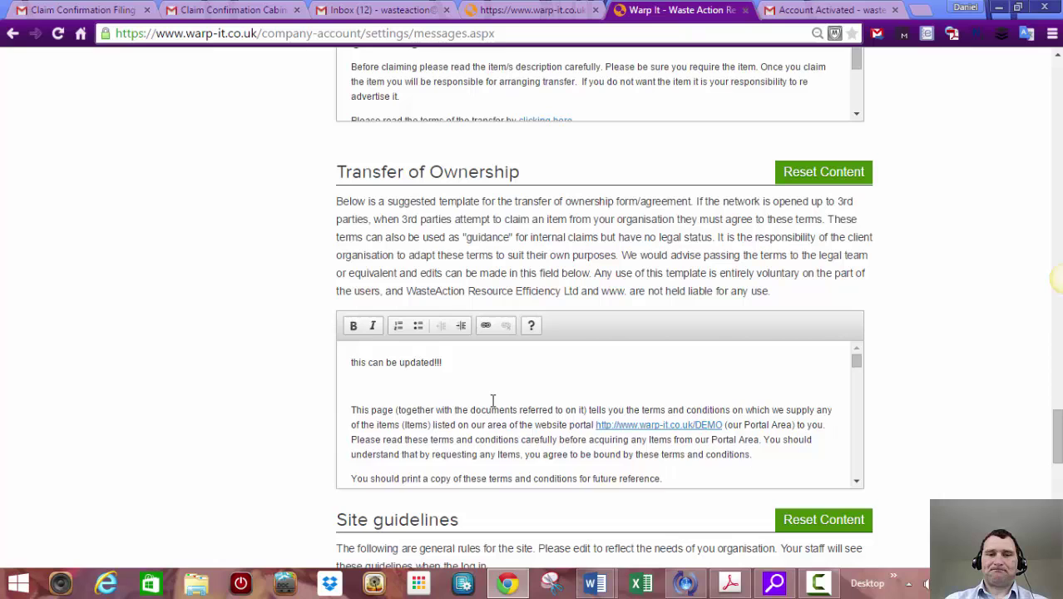
- Highlight the Transfer of Ownership intro paragraph and scroll its terms down to Law and Jurisdiction
scroll(494, 403, down, 2)
scroll(487, 391, up, 2)
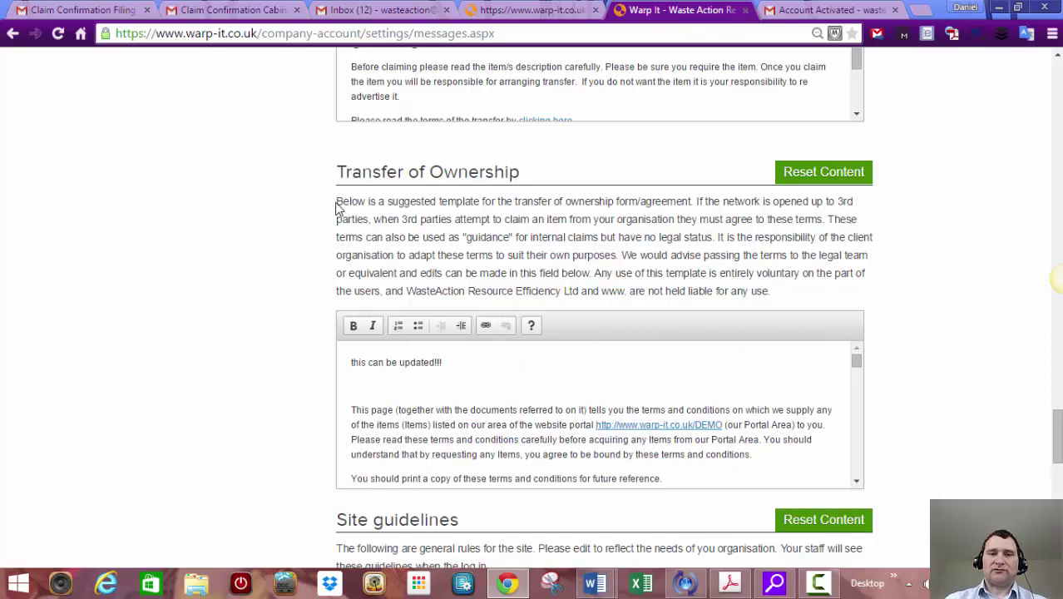
drag(338, 201, 809, 295)
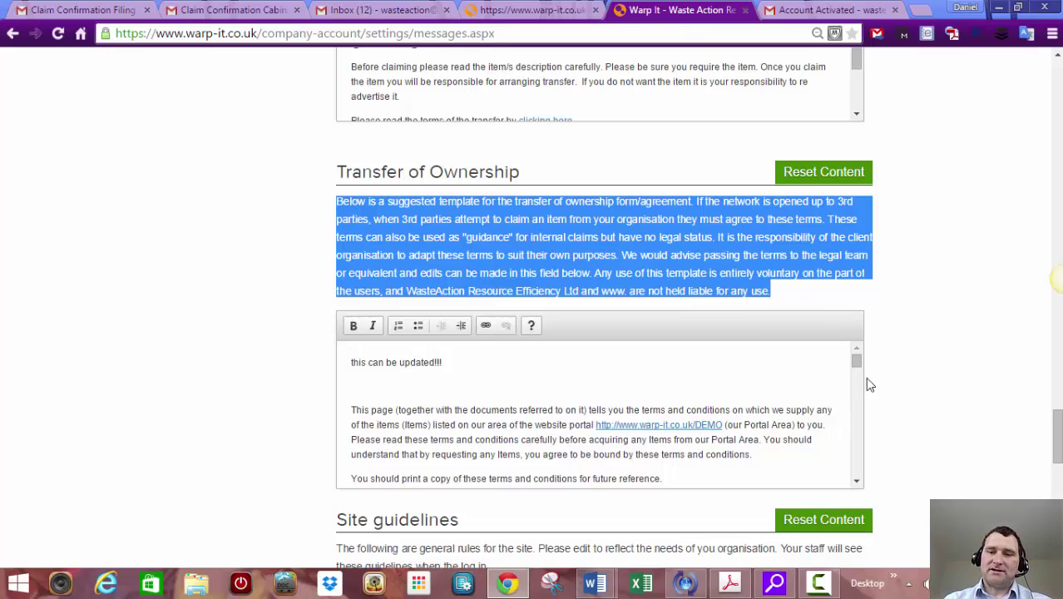
drag(861, 369, 861, 491)
scroll(924, 482, down, 4)
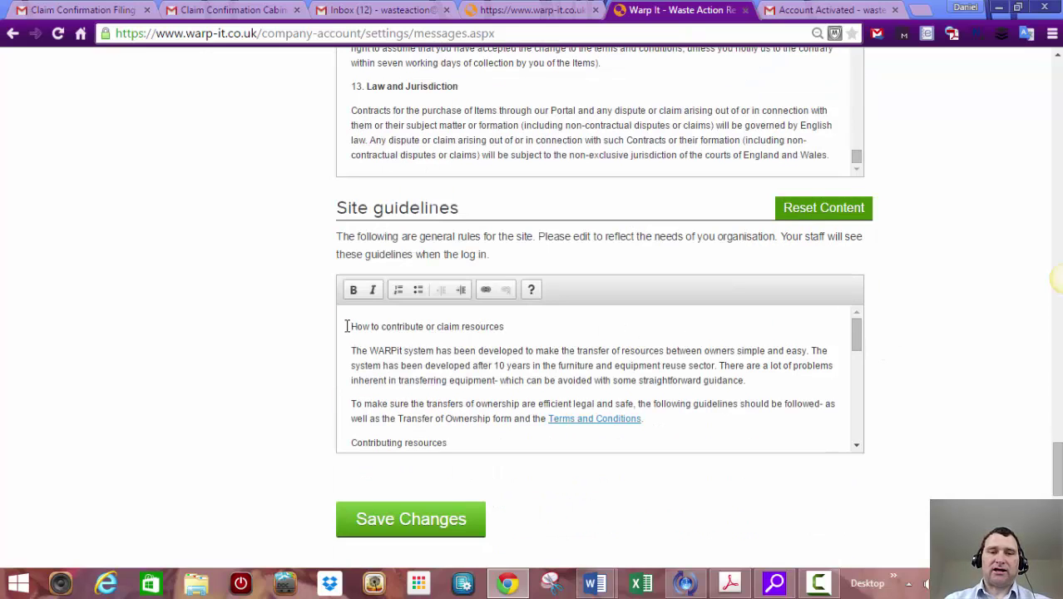
- Highlight the opening of the Site guidelines text, place the cursor after 'Law and Jurisdiction', then go to NHS Tayside
drag(353, 351, 368, 442)
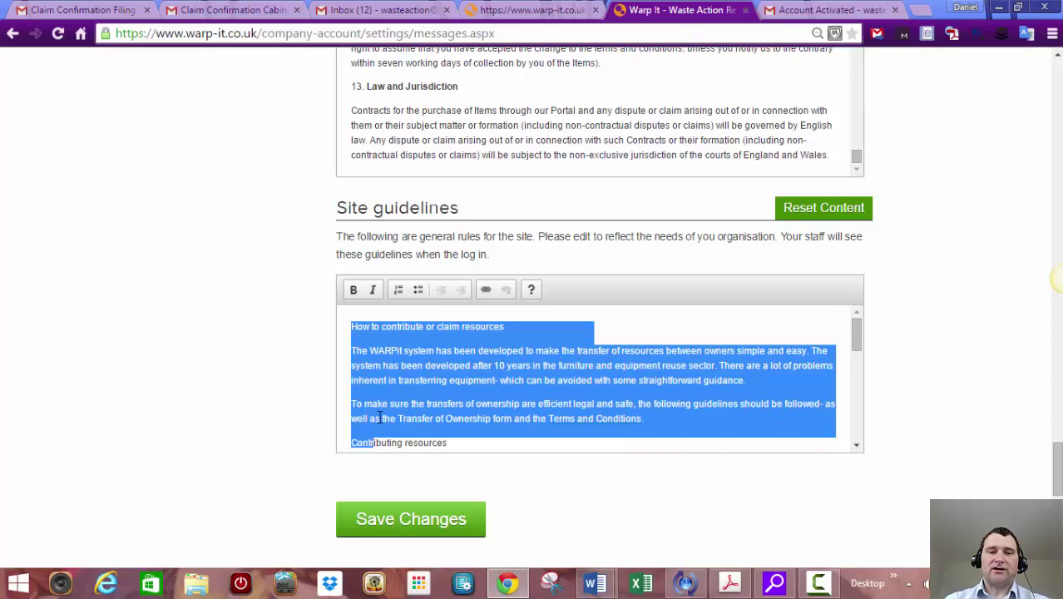
click(385, 403)
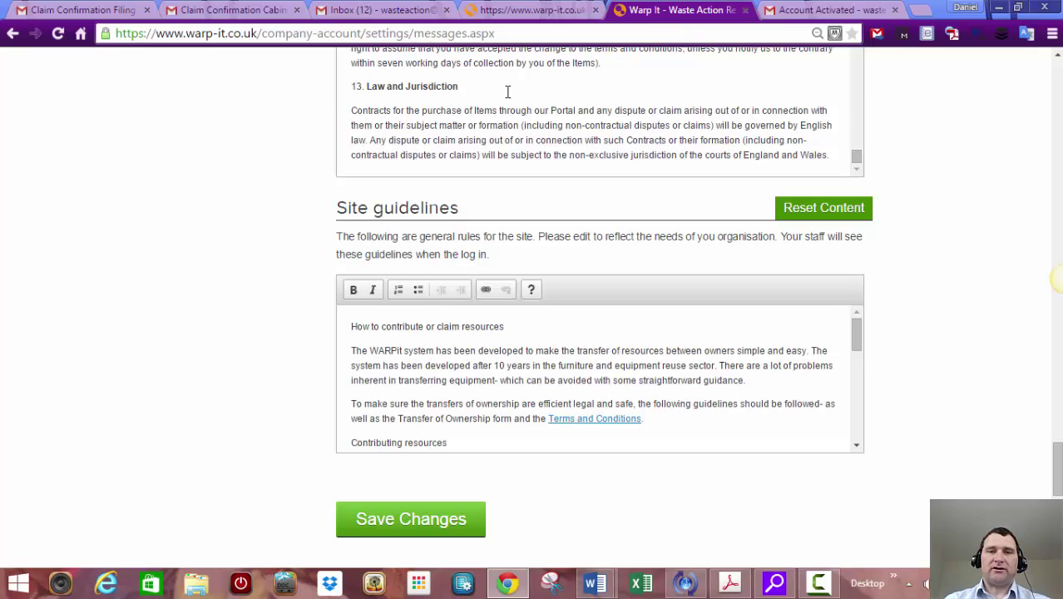
click(507, 92)
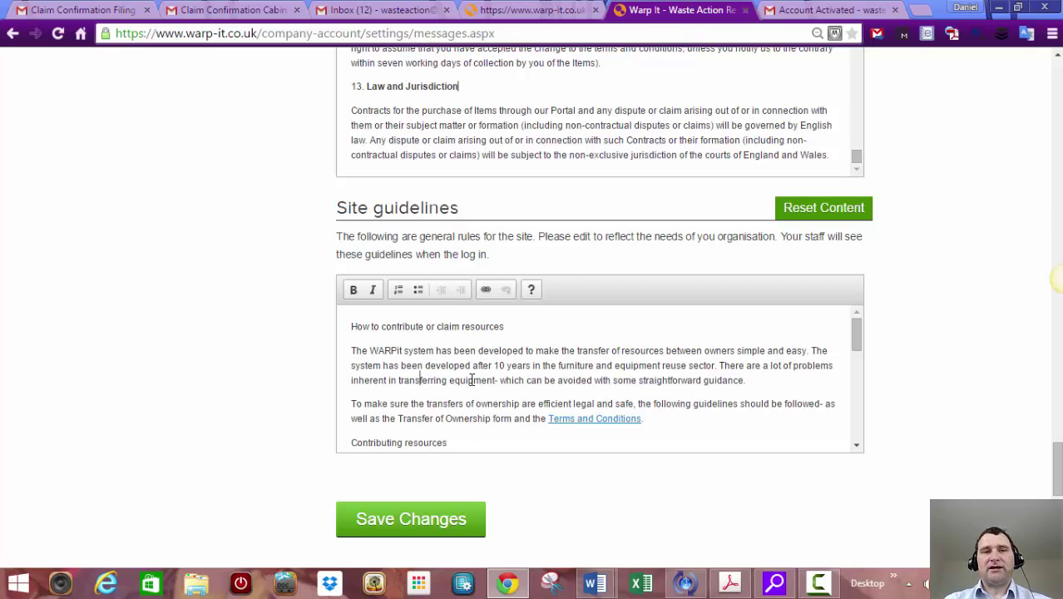
click(525, 11)
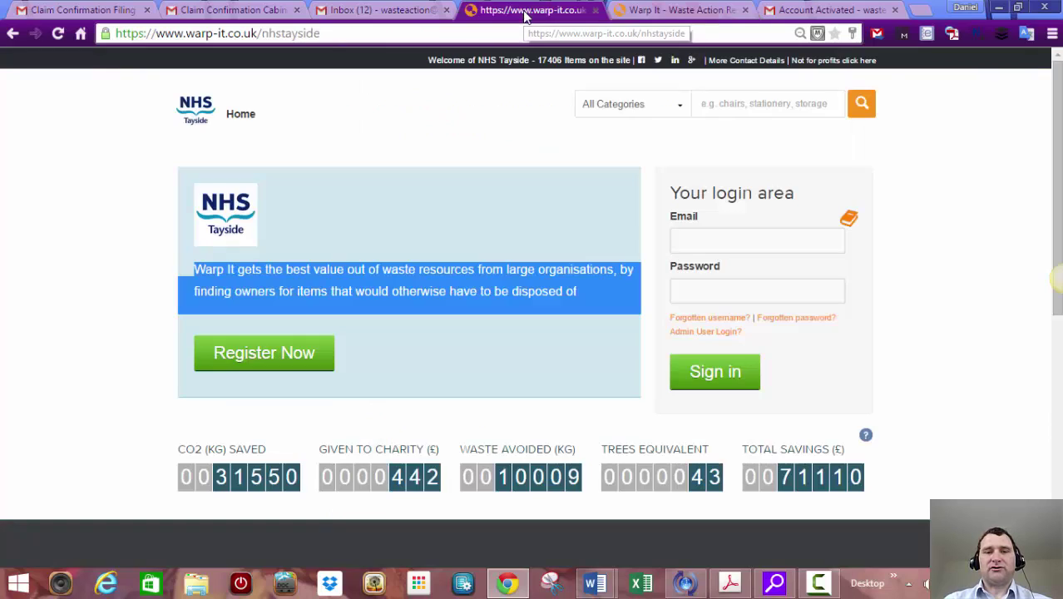
- Open the NHS Tayside portal's registration form and scroll through it
click(283, 353)
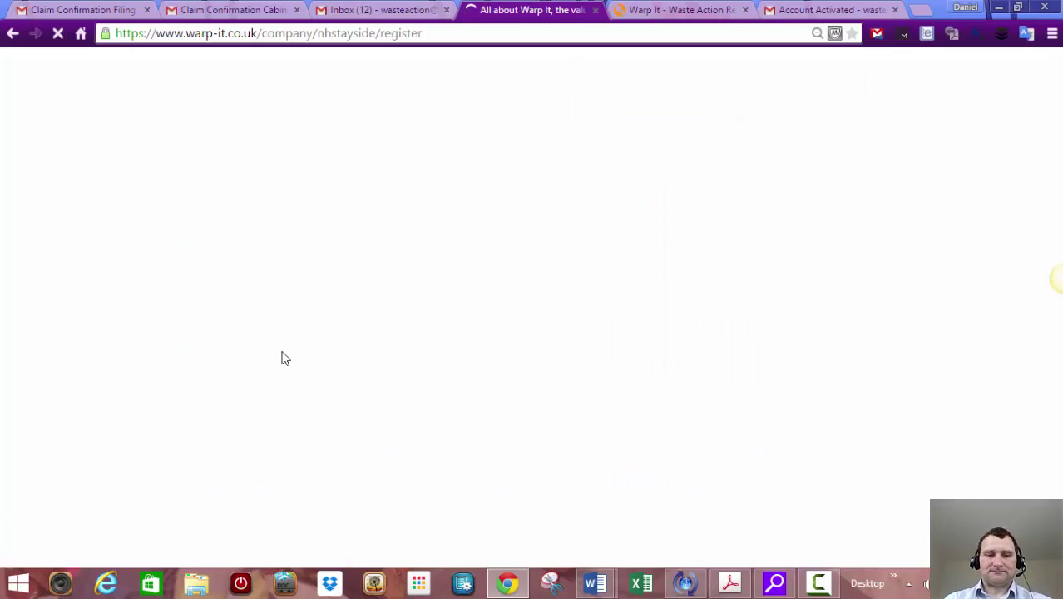
scroll(107, 371, down, 5)
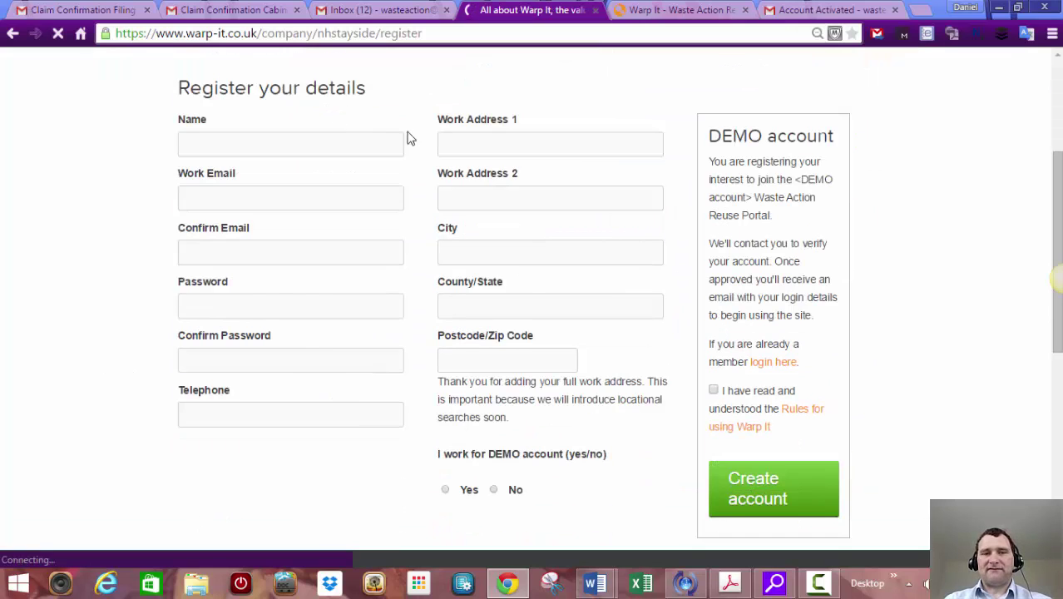
scroll(356, 197, down, 1)
scroll(361, 225, up, 1)
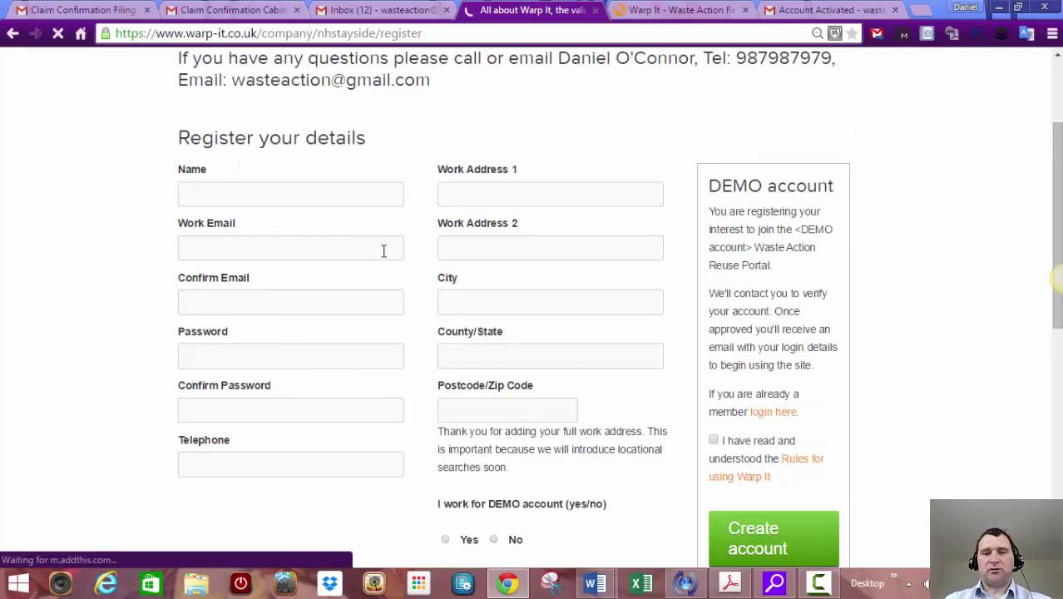
scroll(416, 262, down, 1)
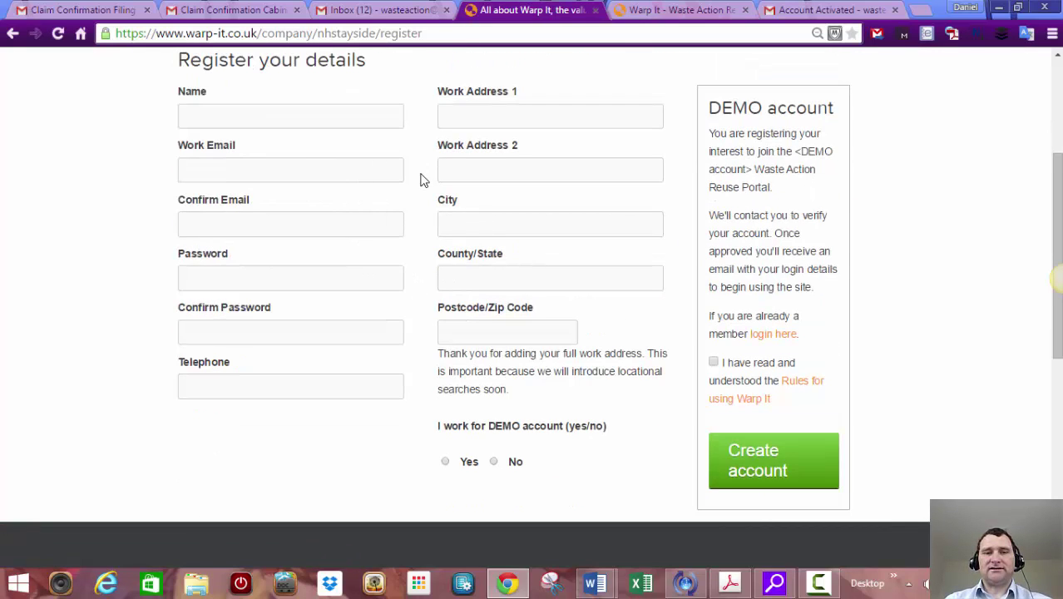
- View the 'Rules for using Warp It' page linked from registration, then return to Customise Messages
click(811, 391)
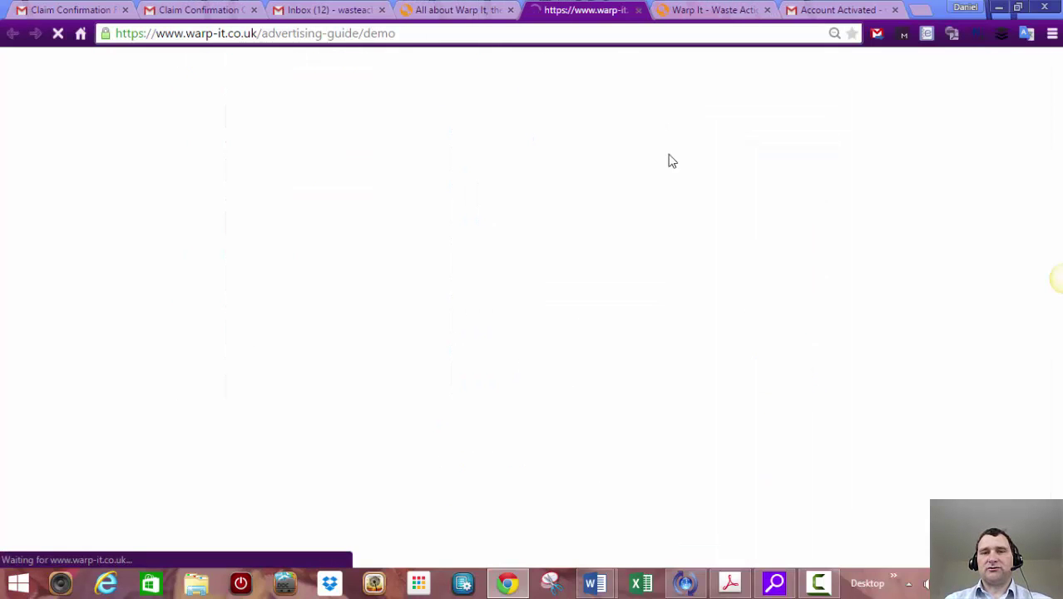
click(472, 11)
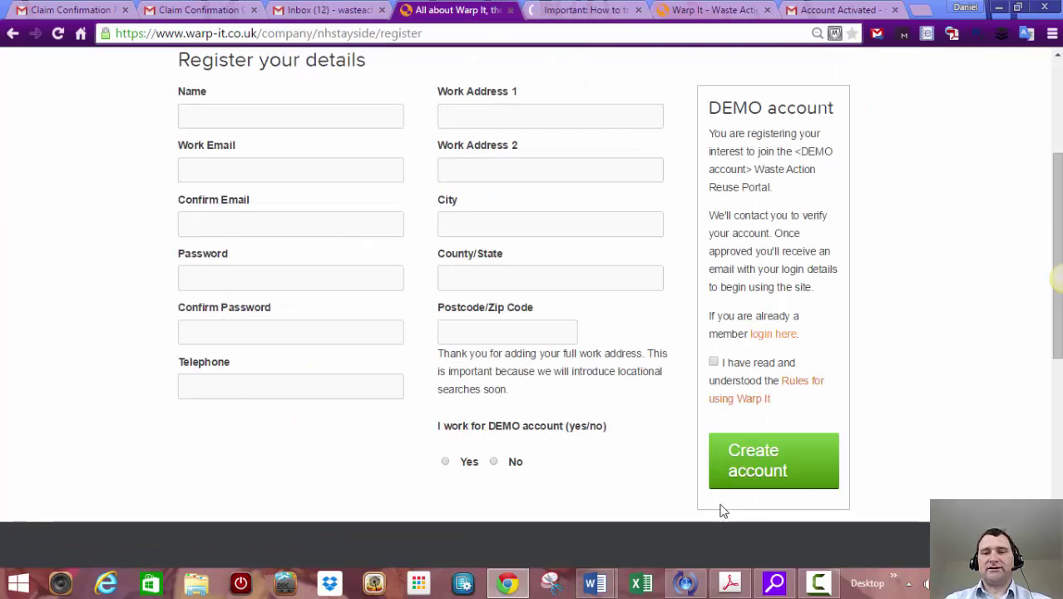
click(589, 11)
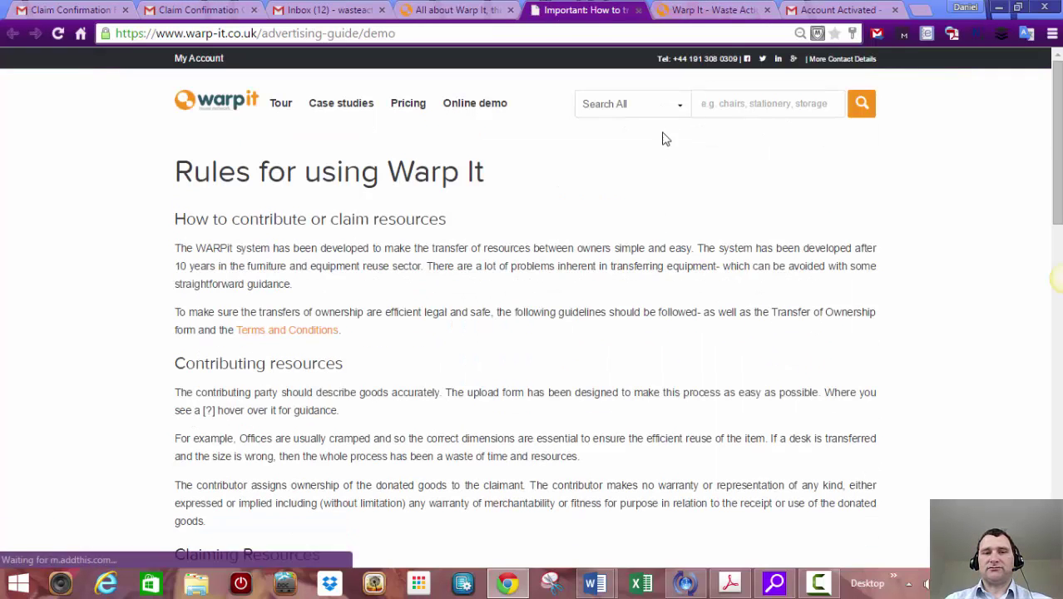
click(712, 10)
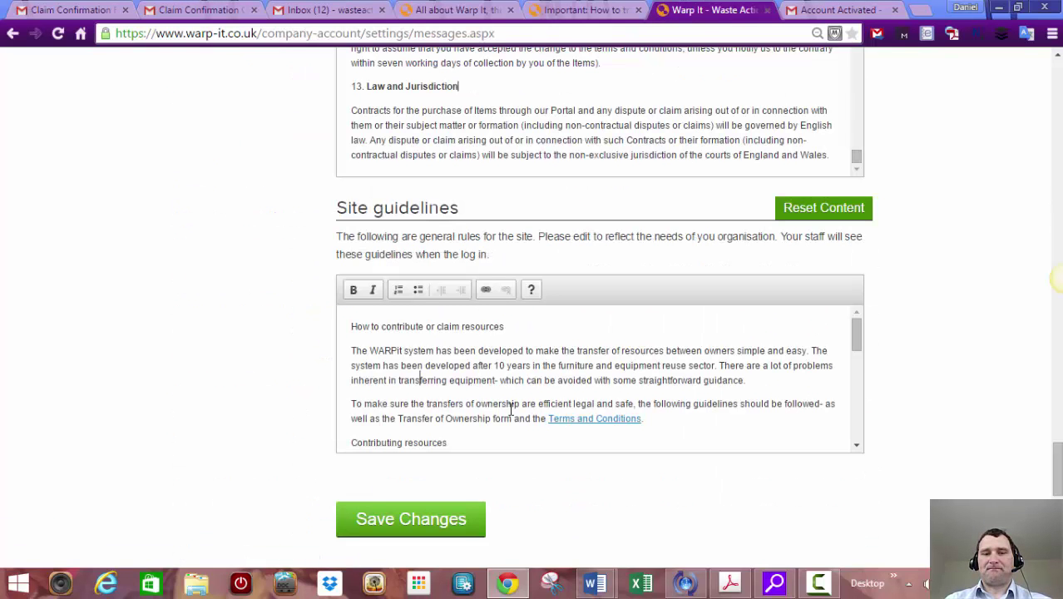
- Scroll the Customise Messages page back up to the home page welcome message at the top
click(854, 400)
click(854, 400)
scroll(857, 391, up, 10)
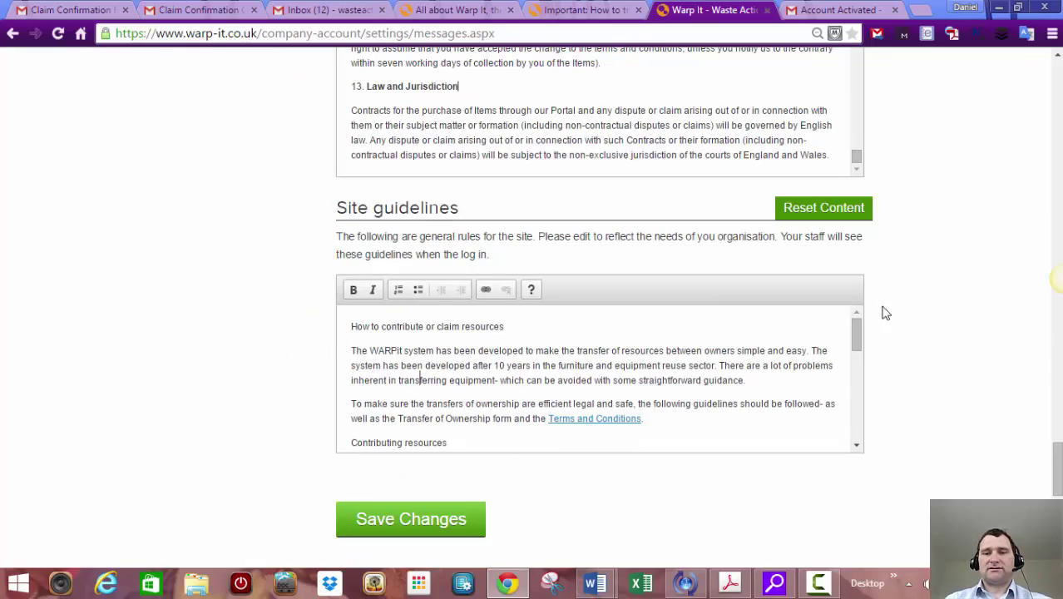
scroll(935, 332, up, 2)
scroll(935, 332, up, 15)
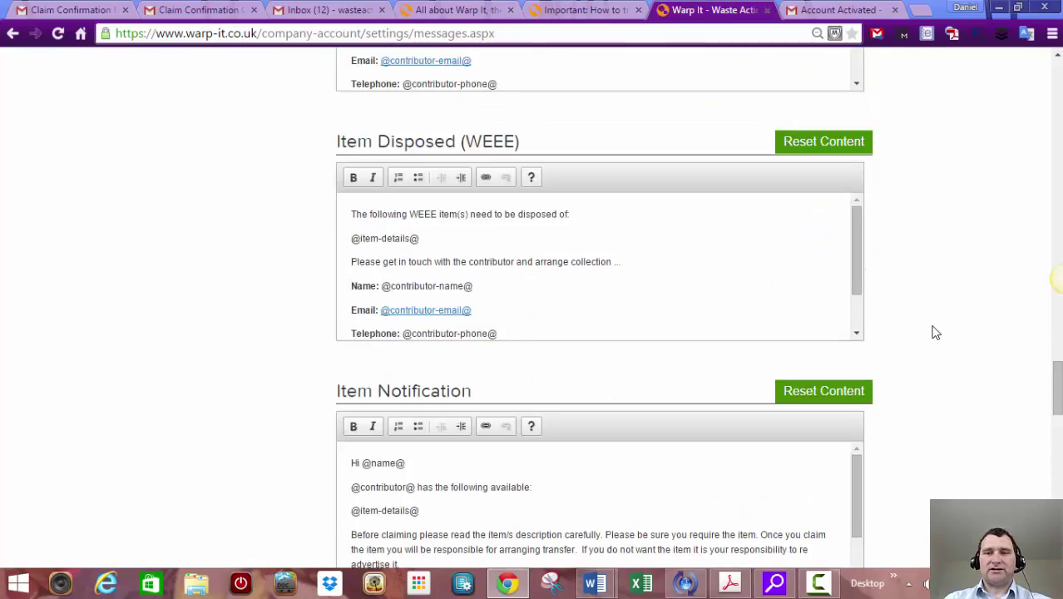
scroll(935, 332, up, 15)
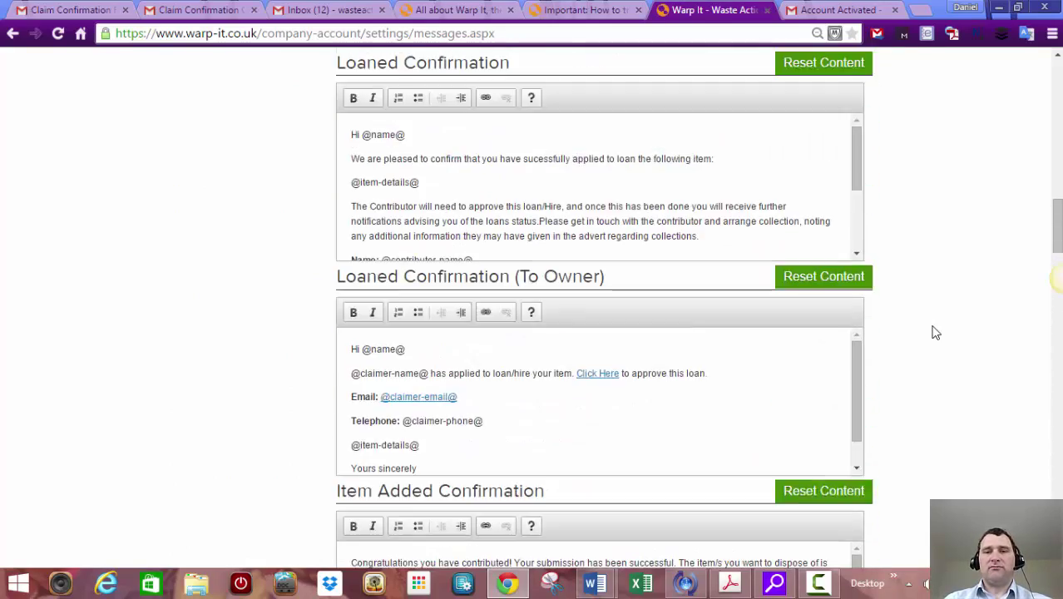
scroll(936, 332, up, 8)
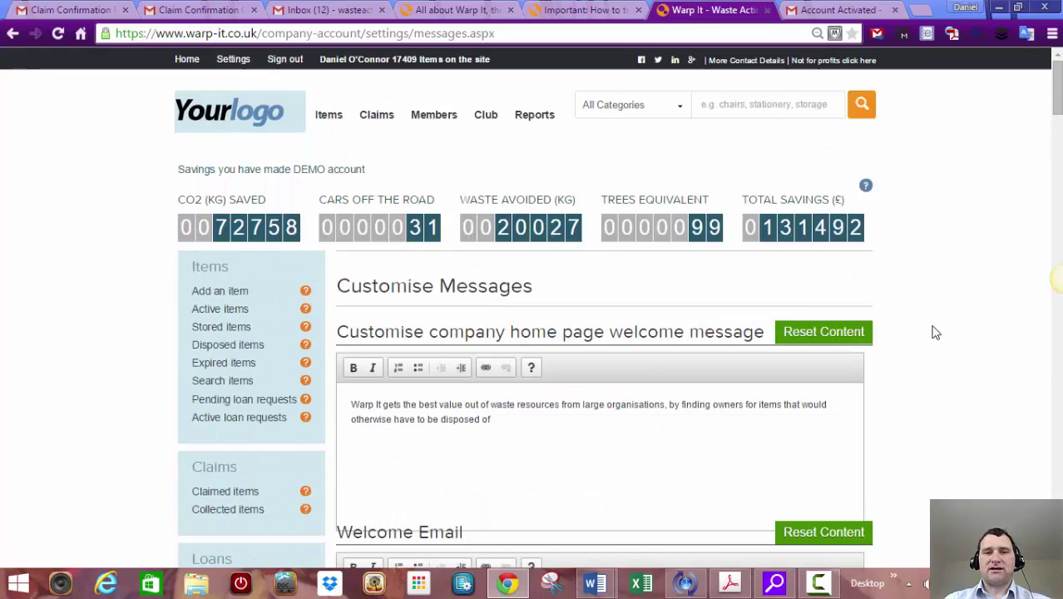